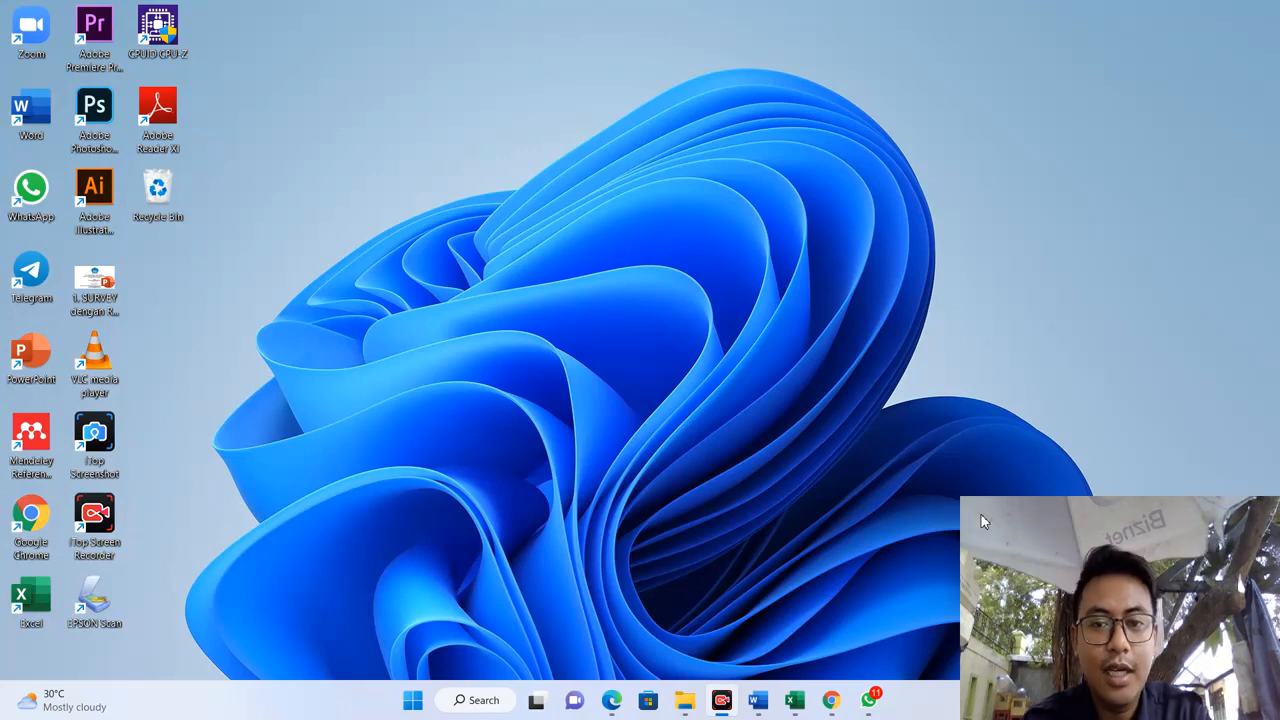
Switch to the thesis document in Word and review the Descriptive Statistics table (Tabel 4.1) and the text around it.
{"action": "left_click", "coordinate": [757, 700]}
{"action": "left_click", "coordinate": [670, 420]}
{"action": "left_click", "coordinate": [670, 420]}
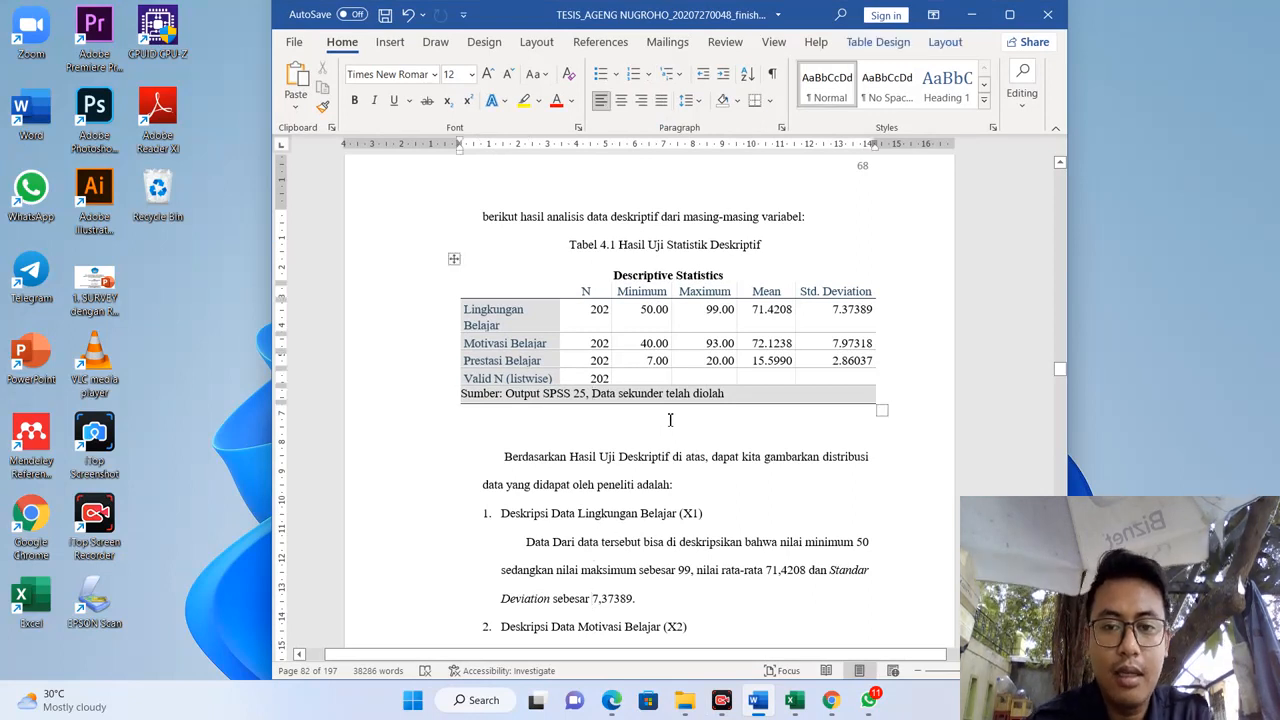
{"action": "key", "text": "Up"}
{"action": "key", "text": "Up"}
{"action": "key", "text": "Up"}
{"action": "key", "text": "Up"}
{"action": "key", "text": "Up"}
{"action": "key", "text": "Up"}
{"action": "key", "text": "Up"}
{"action": "key", "text": "Up"}
{"action": "key", "text": "Up"}
{"action": "key", "text": "Up"}
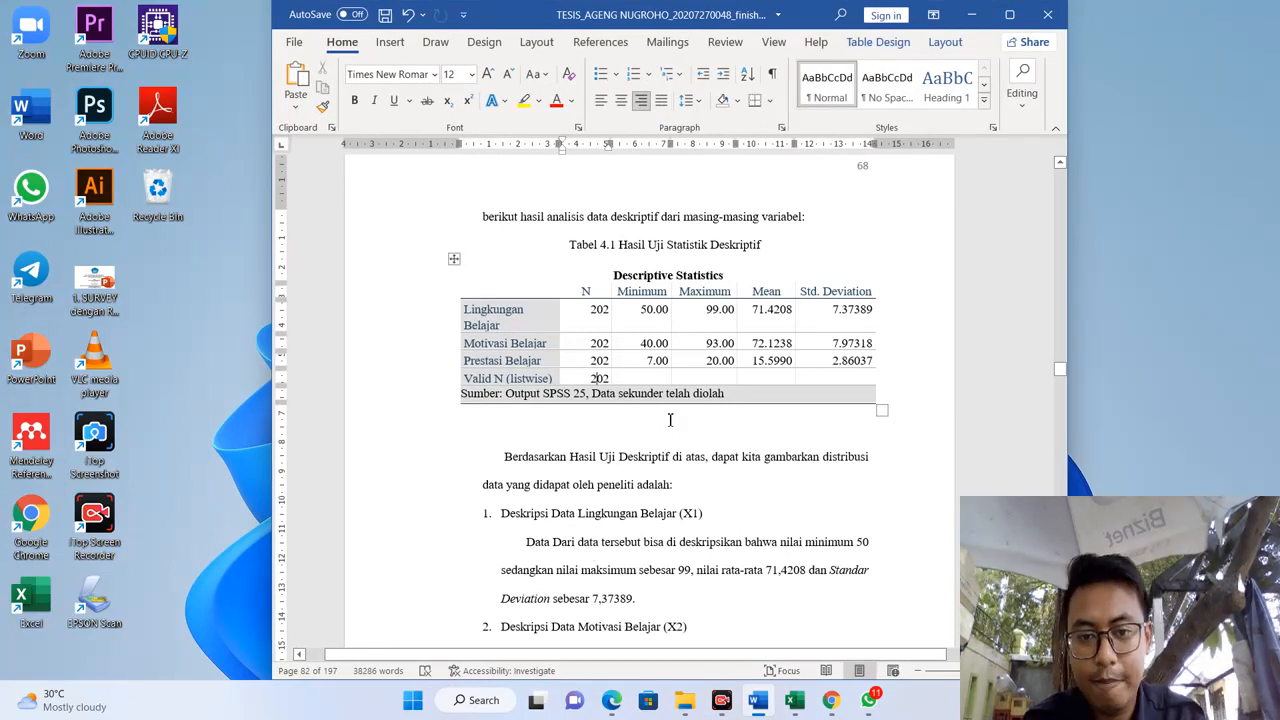
{"action": "key", "text": "Down"}
{"action": "key", "text": "Down"}
{"action": "key", "text": "Down"}
{"action": "key", "text": "Down"}
{"action": "key", "text": "Down"}
{"action": "key", "text": "Down"}
{"action": "key", "text": "Down"}
{"action": "key", "text": "Down"}
{"action": "key", "text": "Down"}
{"action": "key", "text": "Down"}
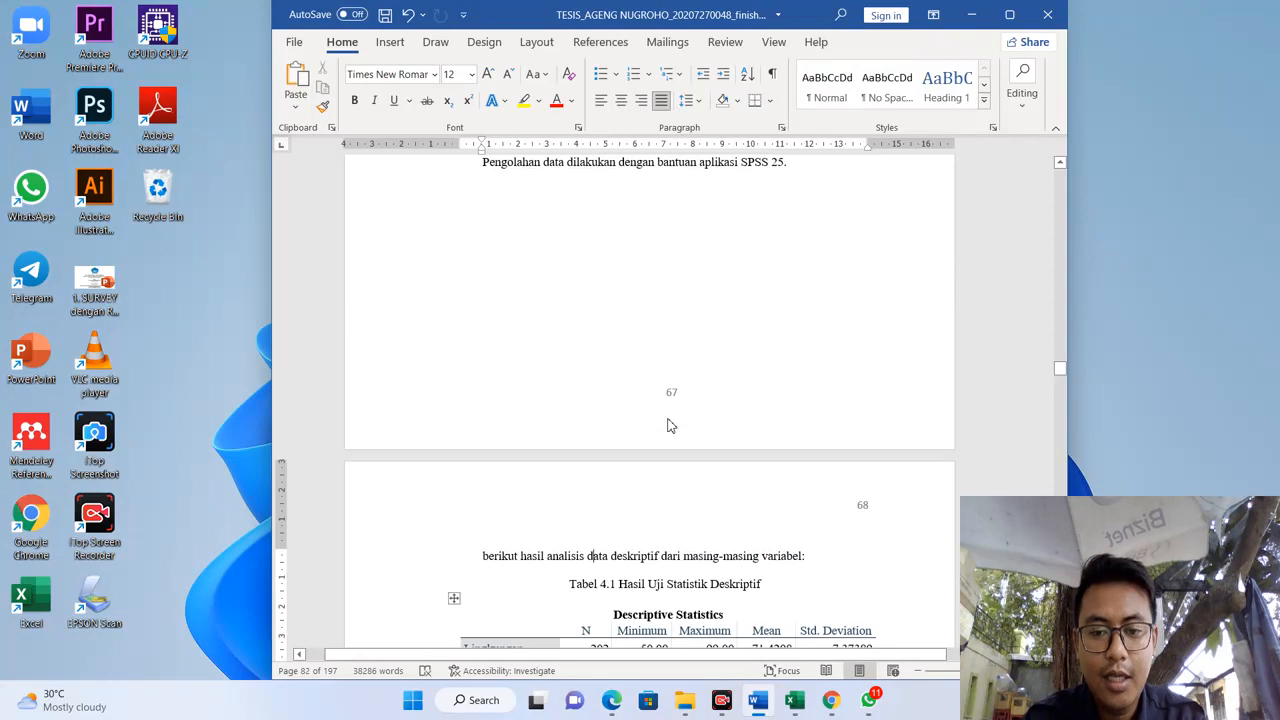
{"action": "key", "text": "Down"}
{"action": "key", "text": "Down"}
{"action": "key", "text": "Down"}
{"action": "key", "text": "Down"}
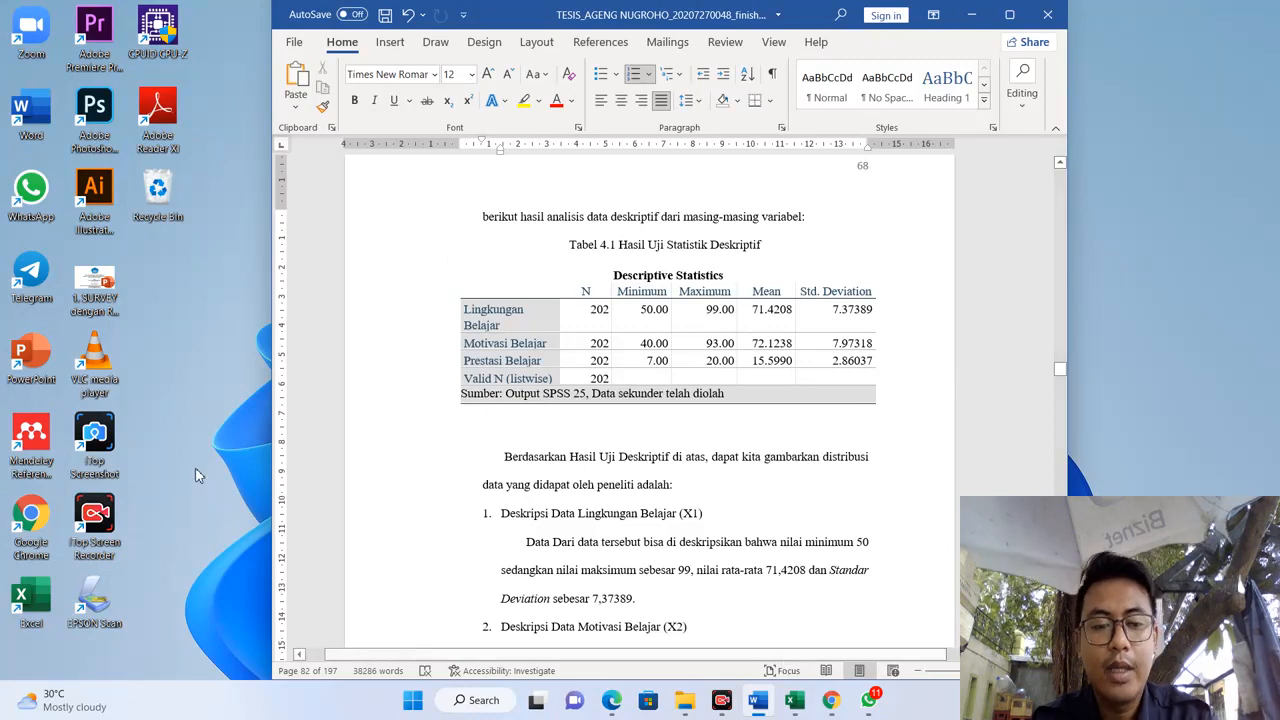
Launch IBM SPSS Statistics, dismiss the welcome dialog, and select the first cell of the empty dataset.
{"action": "left_click", "coordinate": [452, 704]}
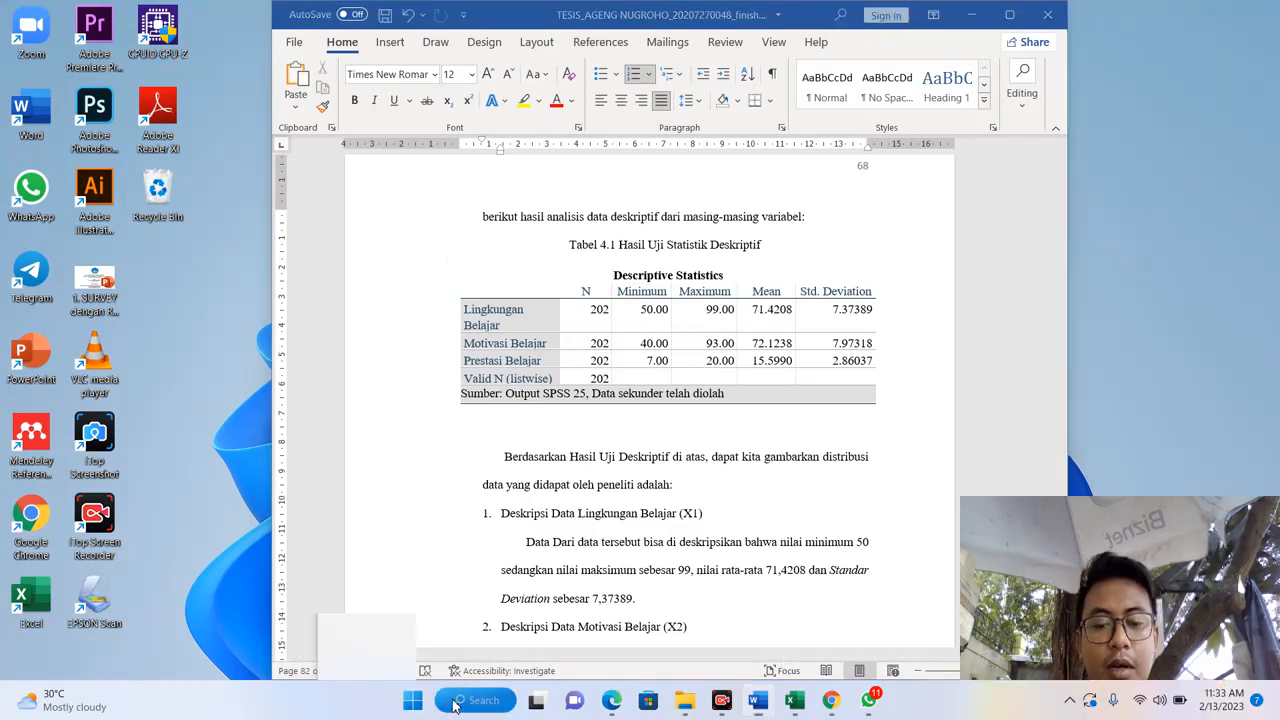
{"action": "left_click", "coordinate": [420, 189]}
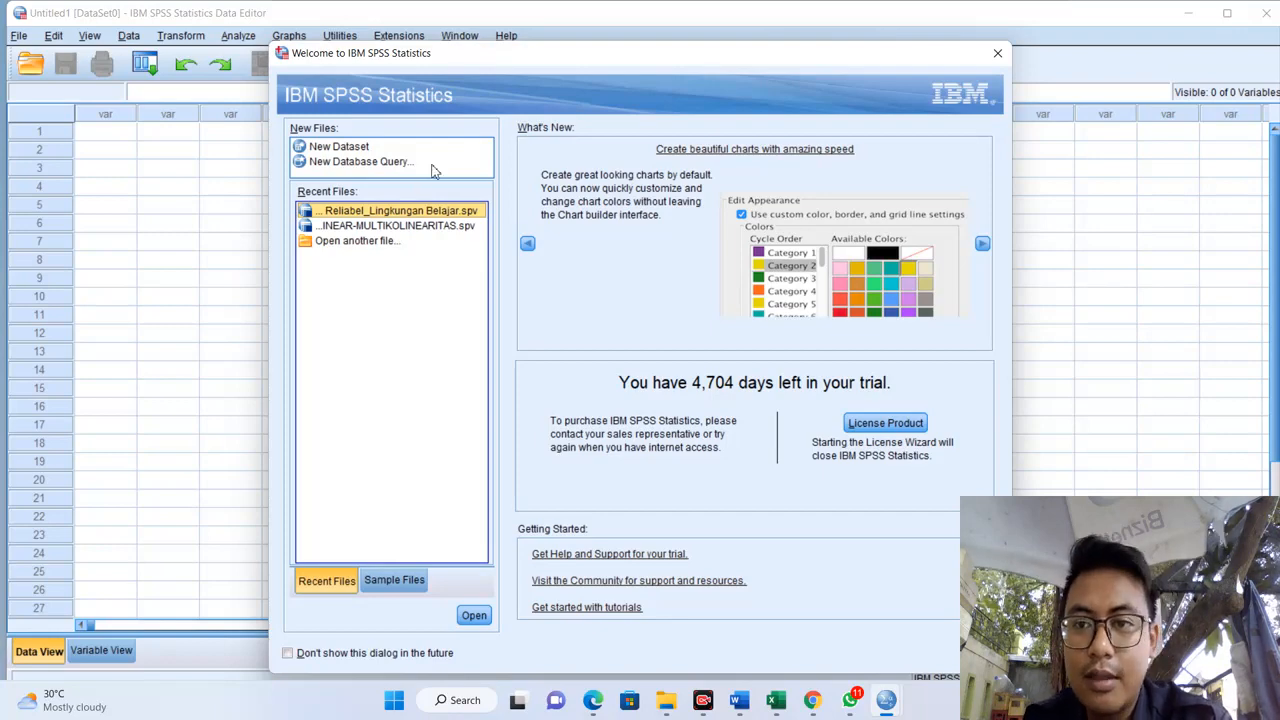
{"action": "left_click", "coordinate": [997, 53]}
{"action": "left_click", "coordinate": [114, 139]}
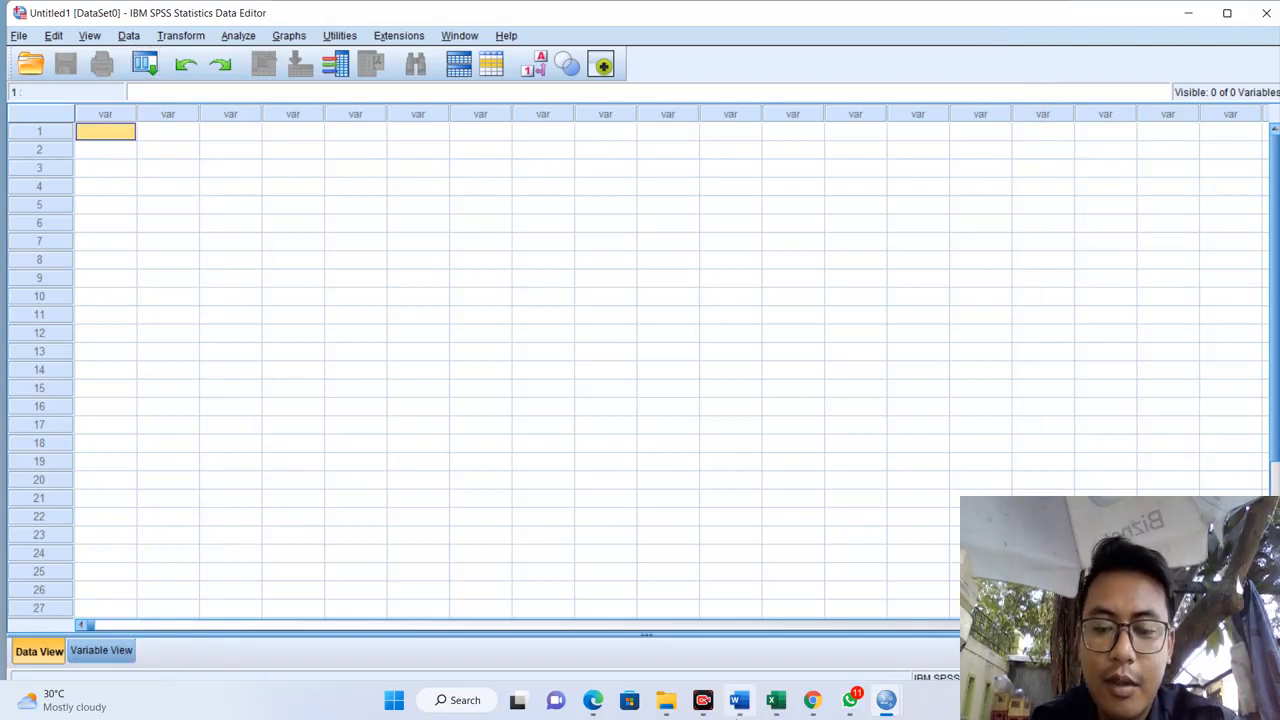
Switch to the DATA TESIS LENGKAP workbook in Excel and examine the X1, X2 and Y columns of the kesimpulan sheet.
{"action": "left_click", "coordinate": [776, 703]}
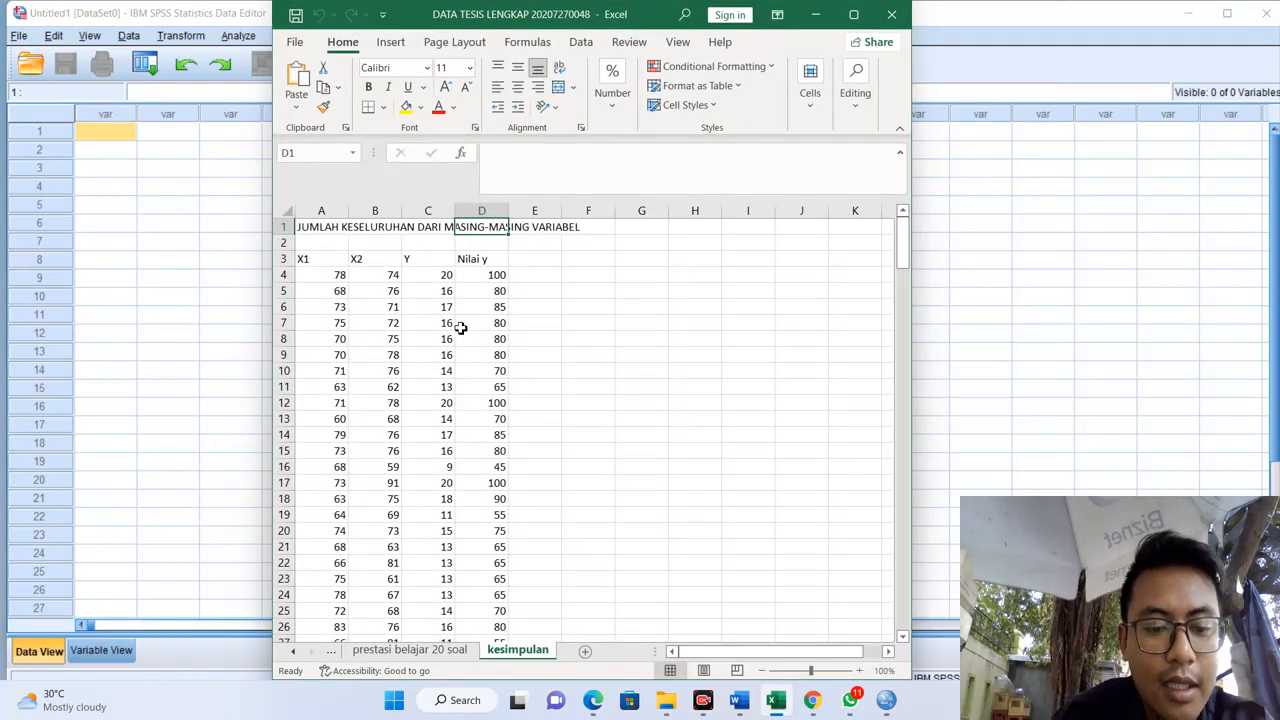
{"action": "left_click", "coordinate": [380, 294]}
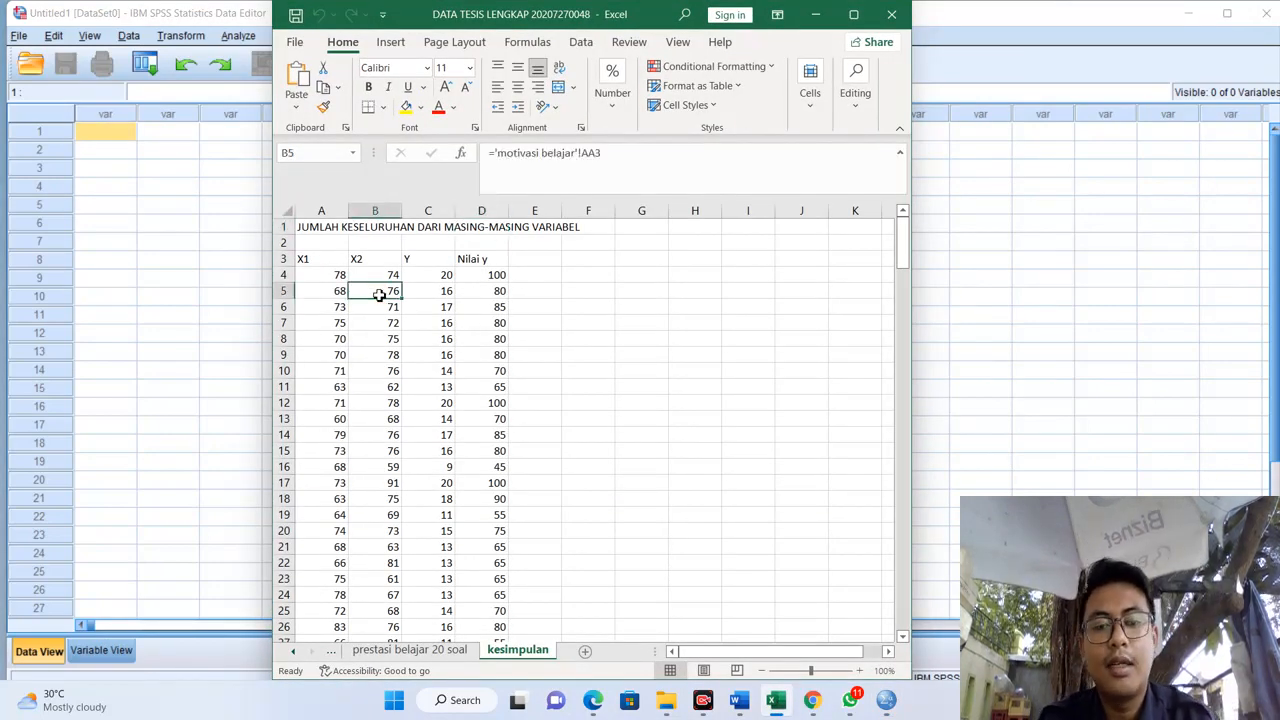
{"action": "key", "text": "Left"}
{"action": "key", "text": "Up"}
{"action": "key", "text": "Up"}
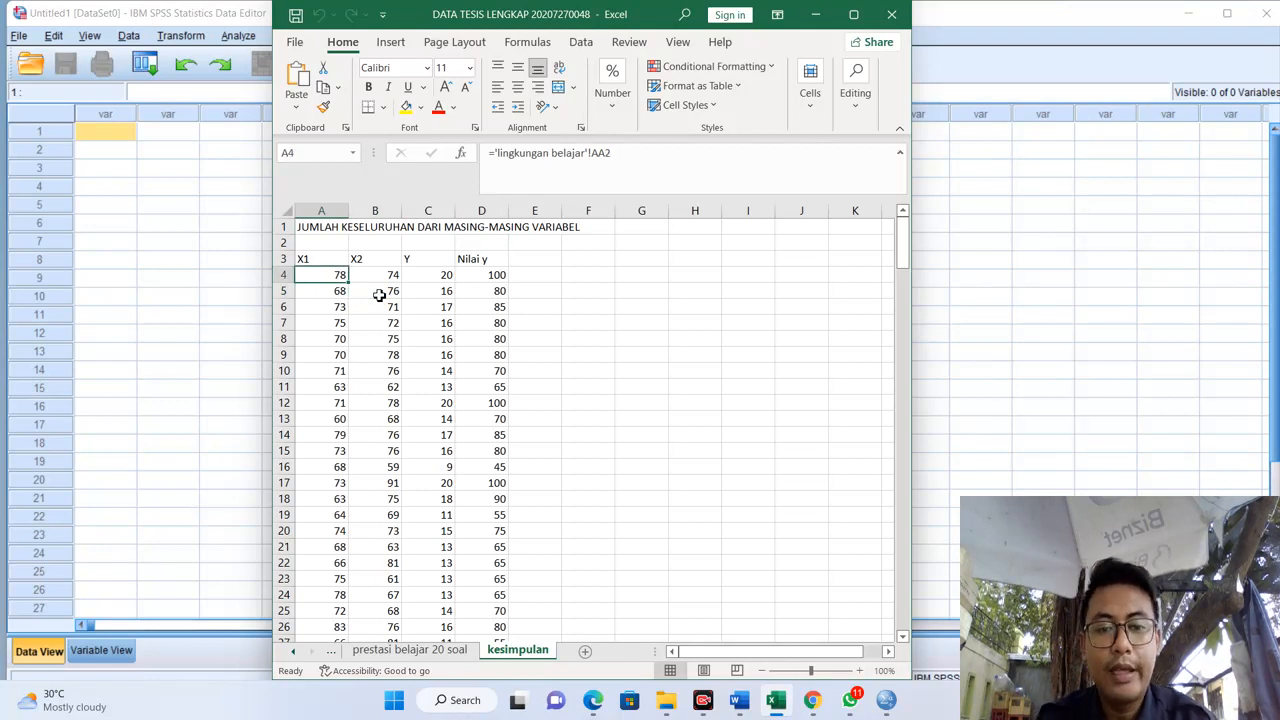
{"action": "key", "text": "Right"}
{"action": "key", "text": "Right"}
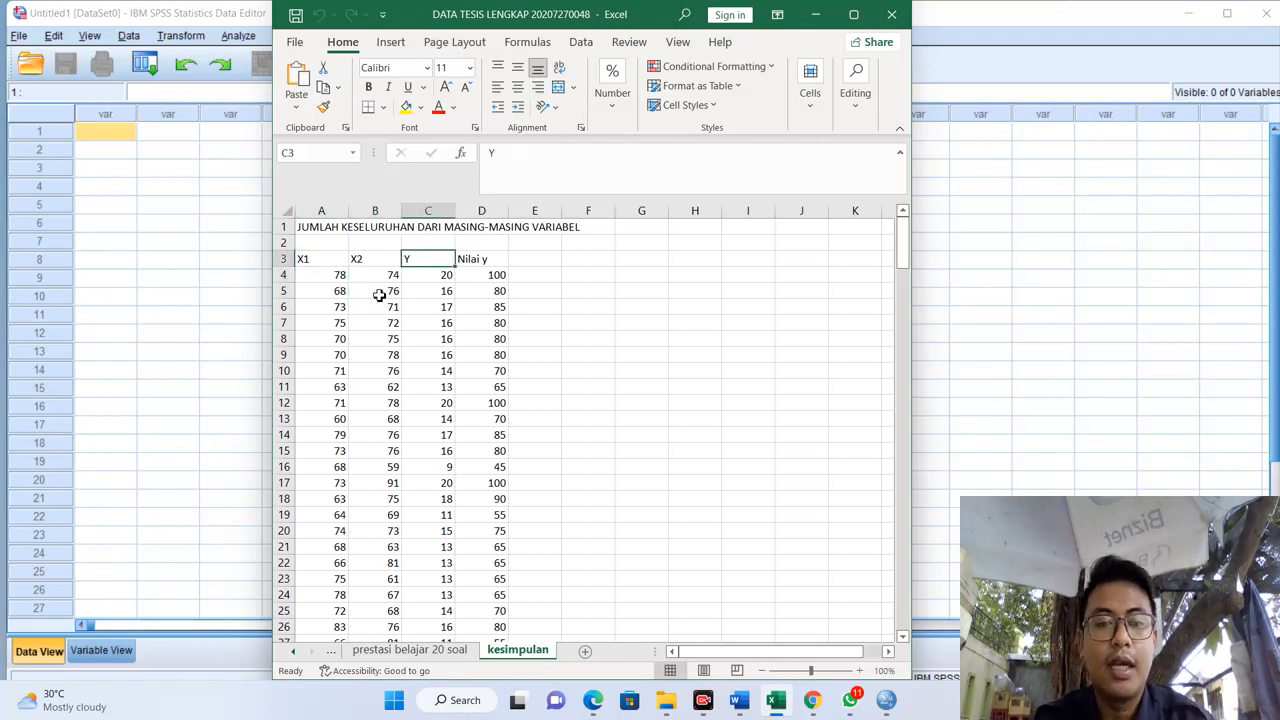
{"action": "key", "text": "Left"}
{"action": "key", "text": "Left"}
{"action": "key", "text": "Right"}
{"action": "key", "text": "Left"}
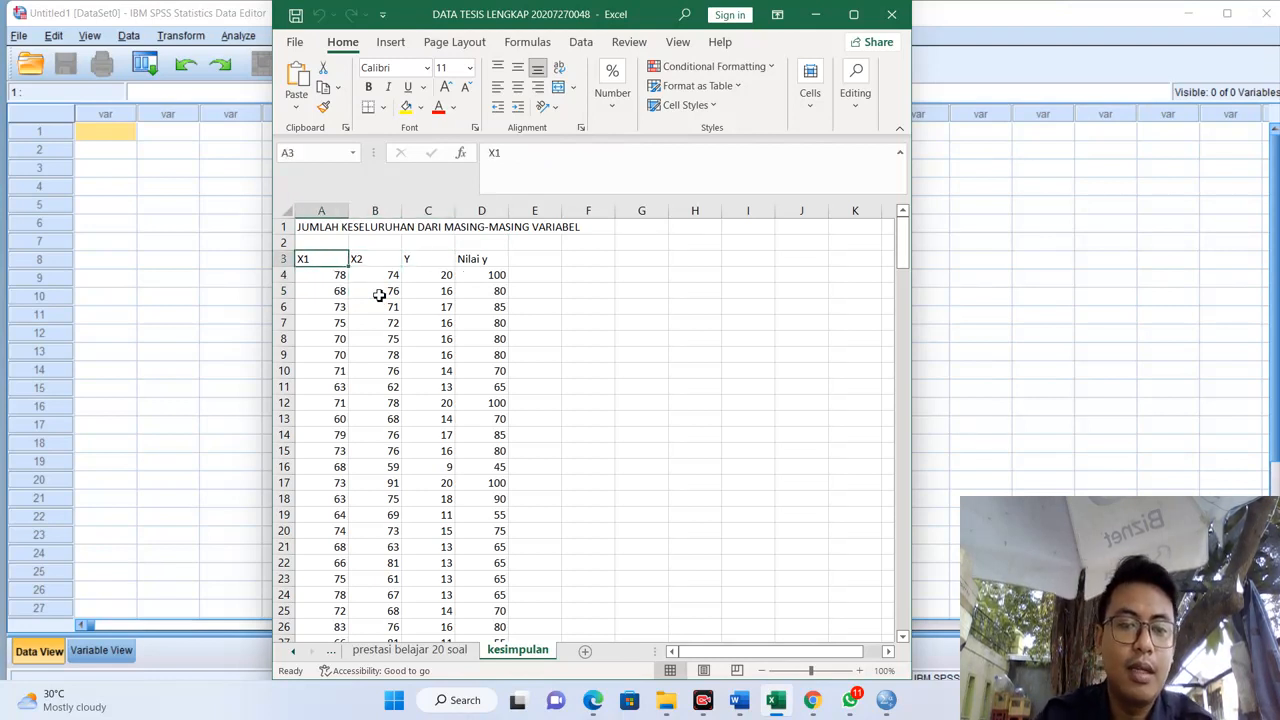
{"action": "key", "text": "Right"}
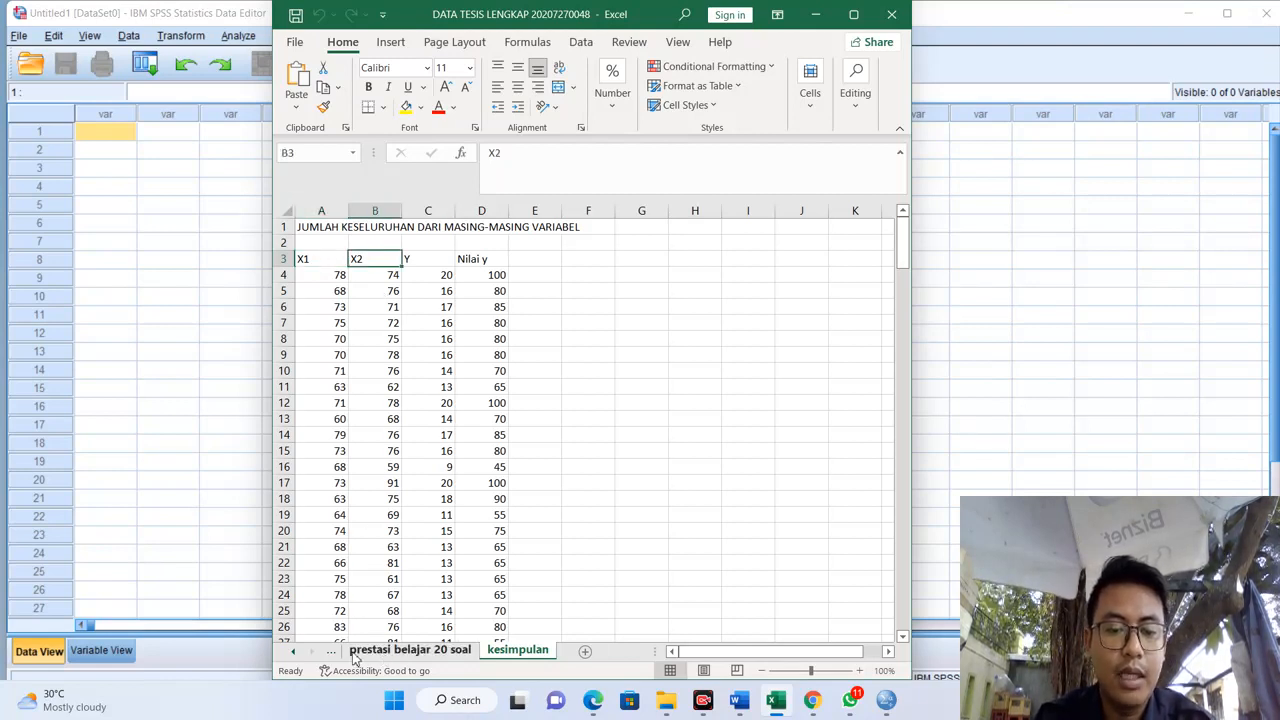
Check the total column of the prestasi belajar 20 soal sheet and return to the kesimpulan sheet.
{"action": "left_click", "coordinate": [296, 652]}
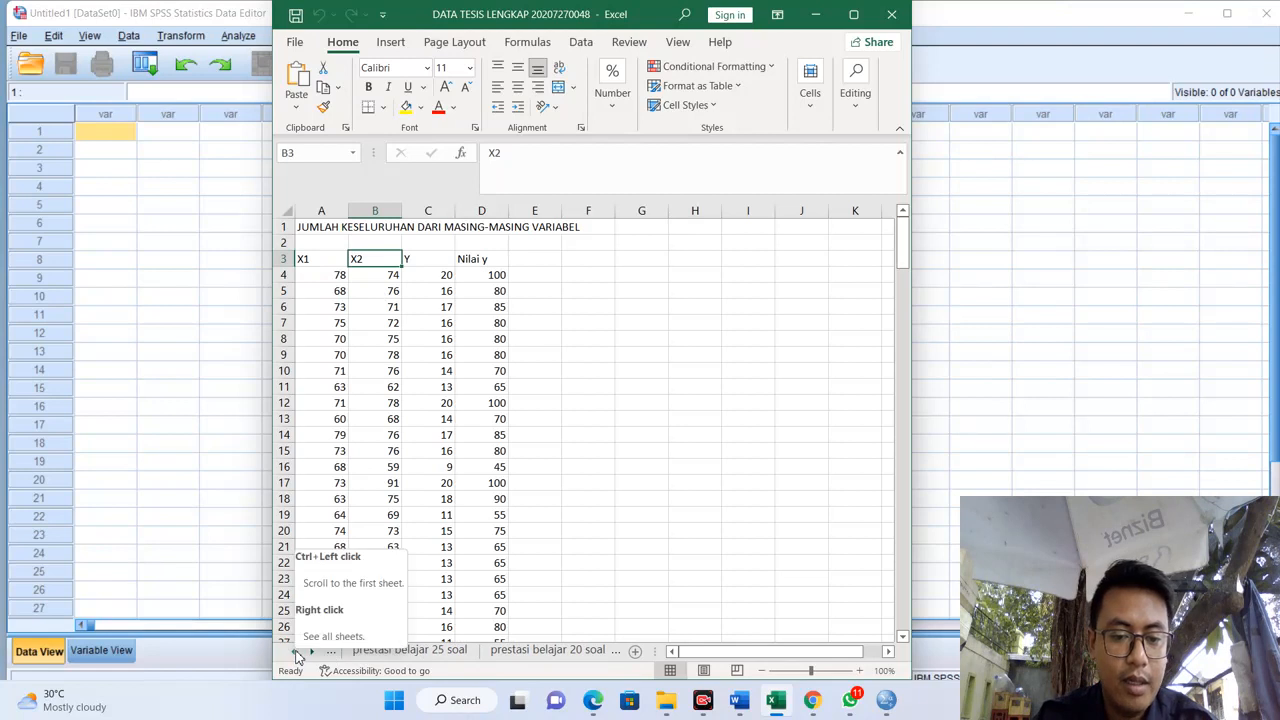
{"action": "left_click", "coordinate": [296, 652]}
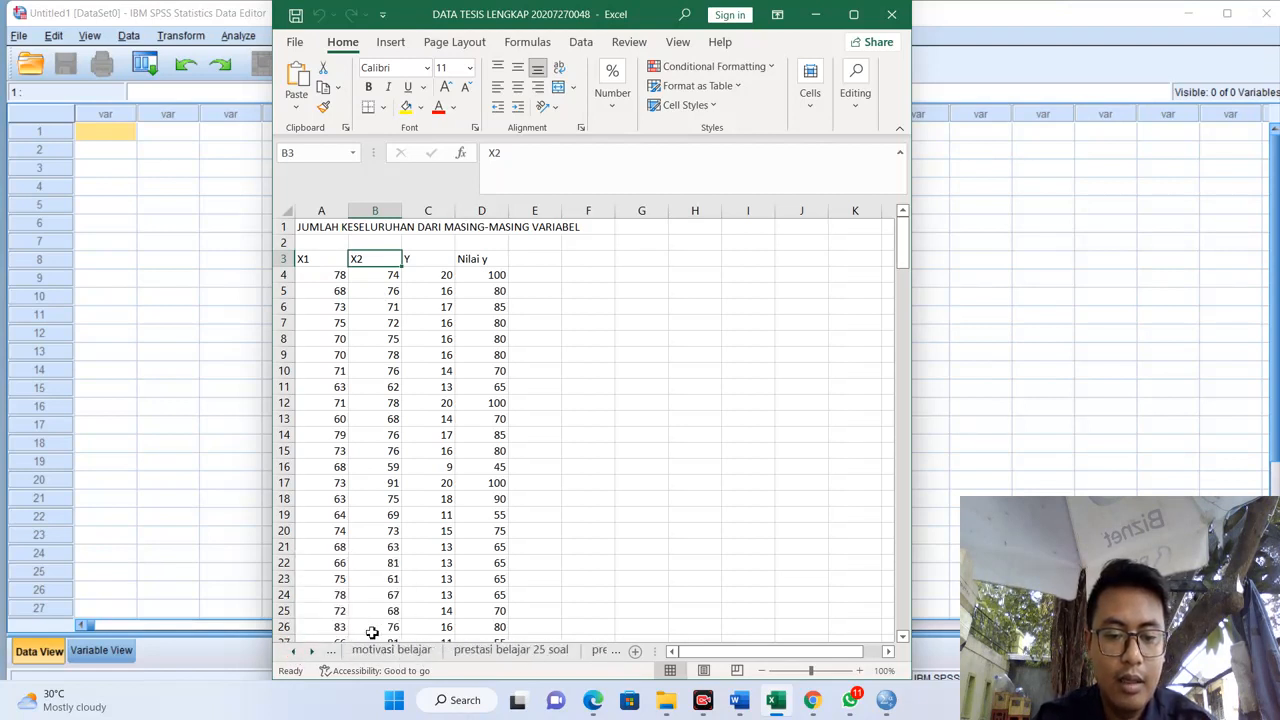
{"action": "left_click", "coordinate": [311, 651]}
{"action": "left_click", "coordinate": [519, 655]}
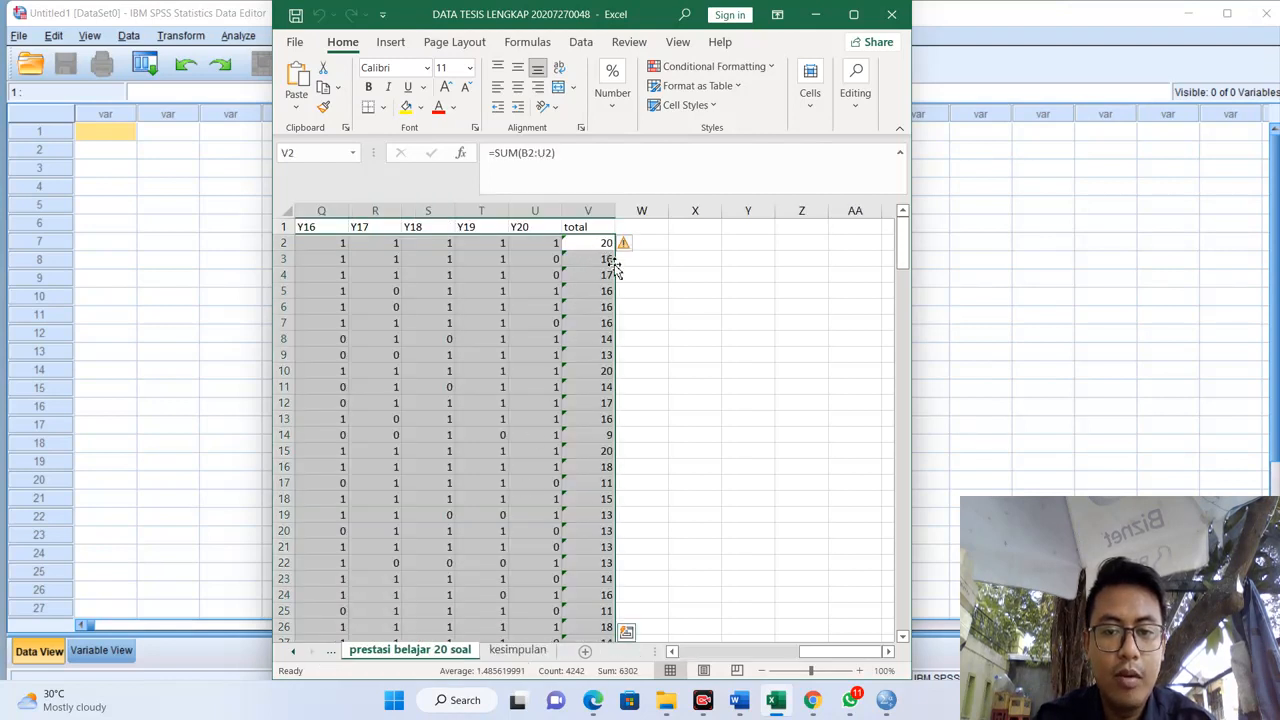
{"action": "left_click", "coordinate": [515, 651]}
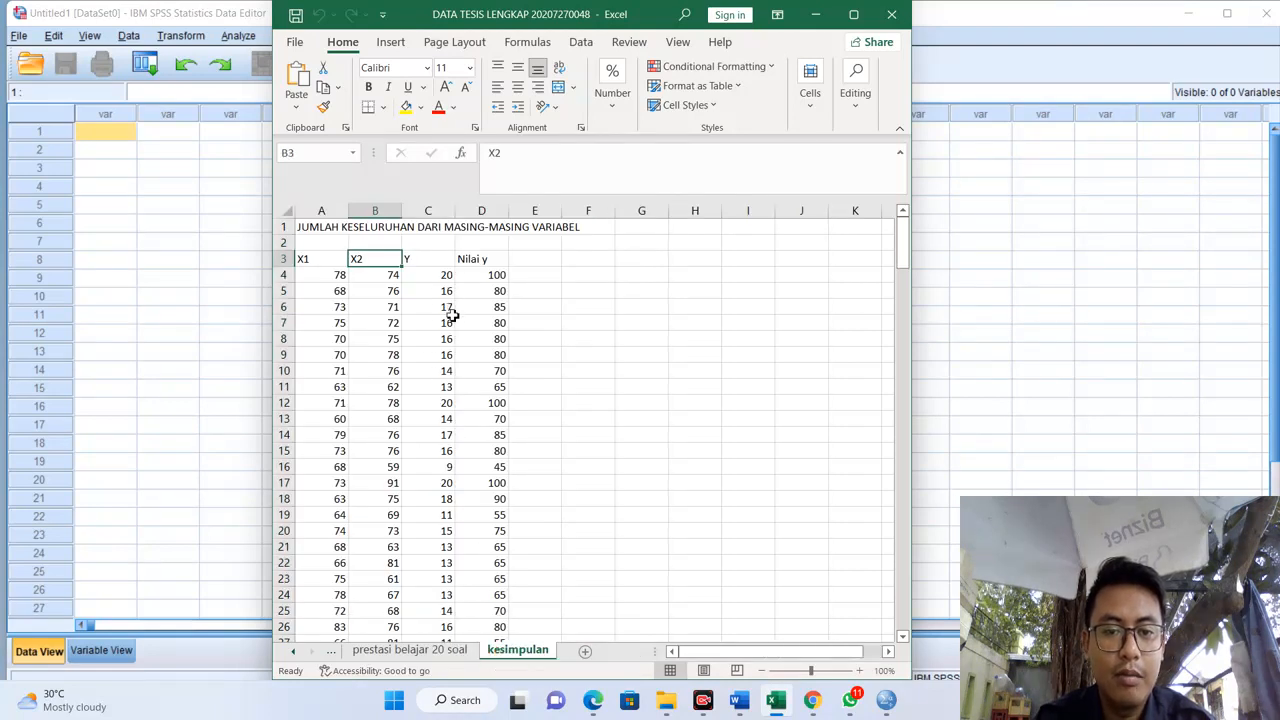
Examine the item scores and total column of the motivasi belajar sheet, and return to the kesimpulan sheet.
{"action": "left_click", "coordinate": [295, 652]}
{"action": "left_click", "coordinate": [295, 652]}
{"action": "left_click", "coordinate": [295, 652]}
{"action": "left_click", "coordinate": [295, 652]}
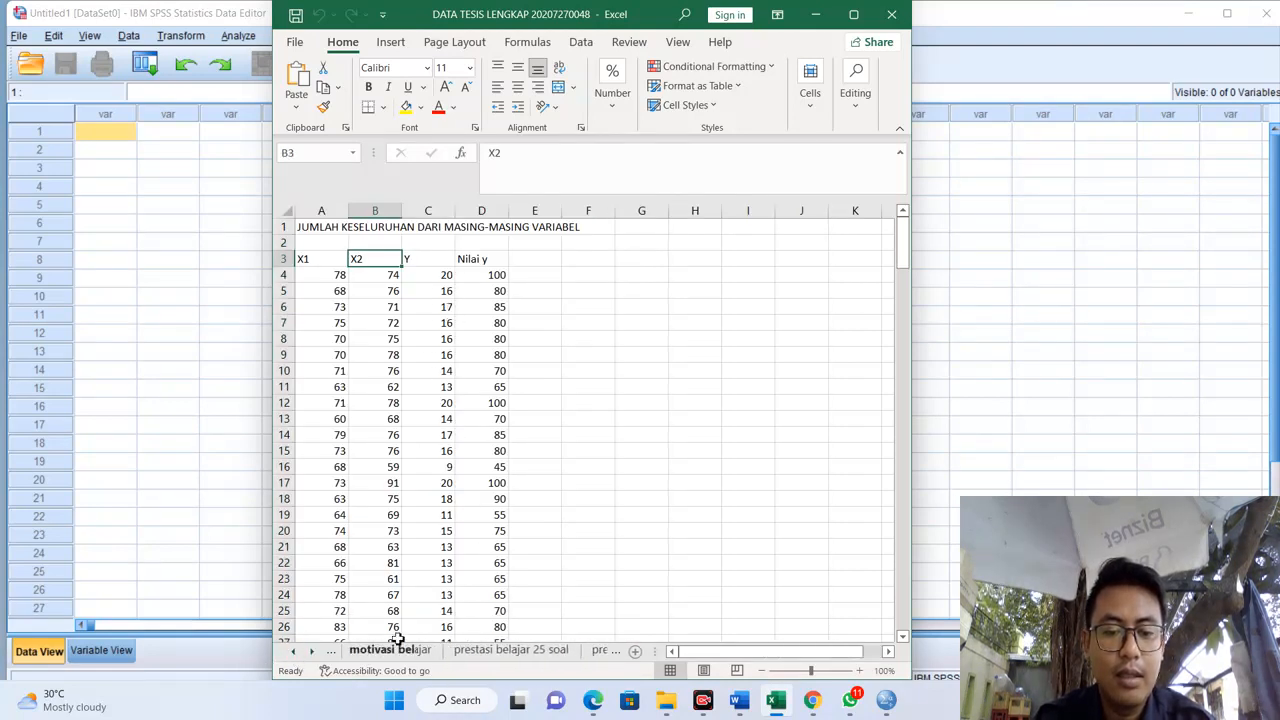
{"action": "left_click", "coordinate": [405, 652]}
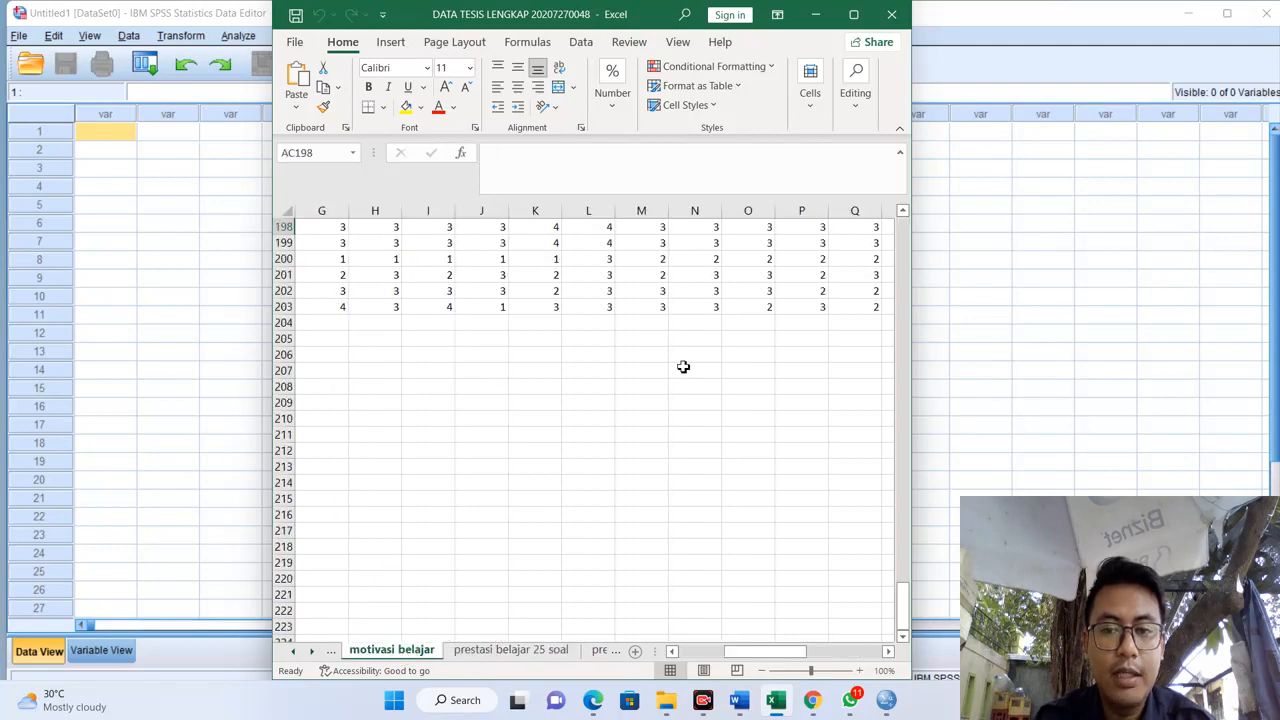
{"action": "left_click_drag", "start_coordinate": [903, 600], "coordinate": [900, 228]}
{"action": "left_click_drag", "start_coordinate": [775, 652], "coordinate": [882, 652]}
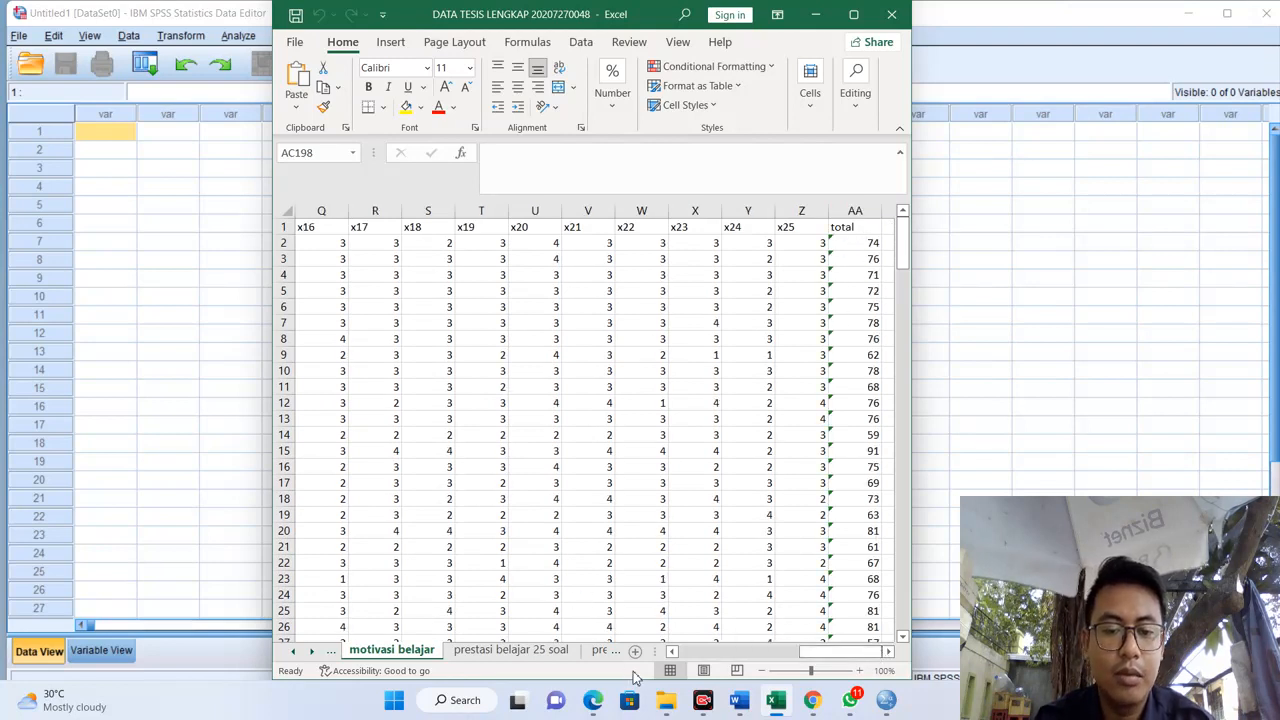
{"action": "mouse_move", "coordinate": [666, 700]}
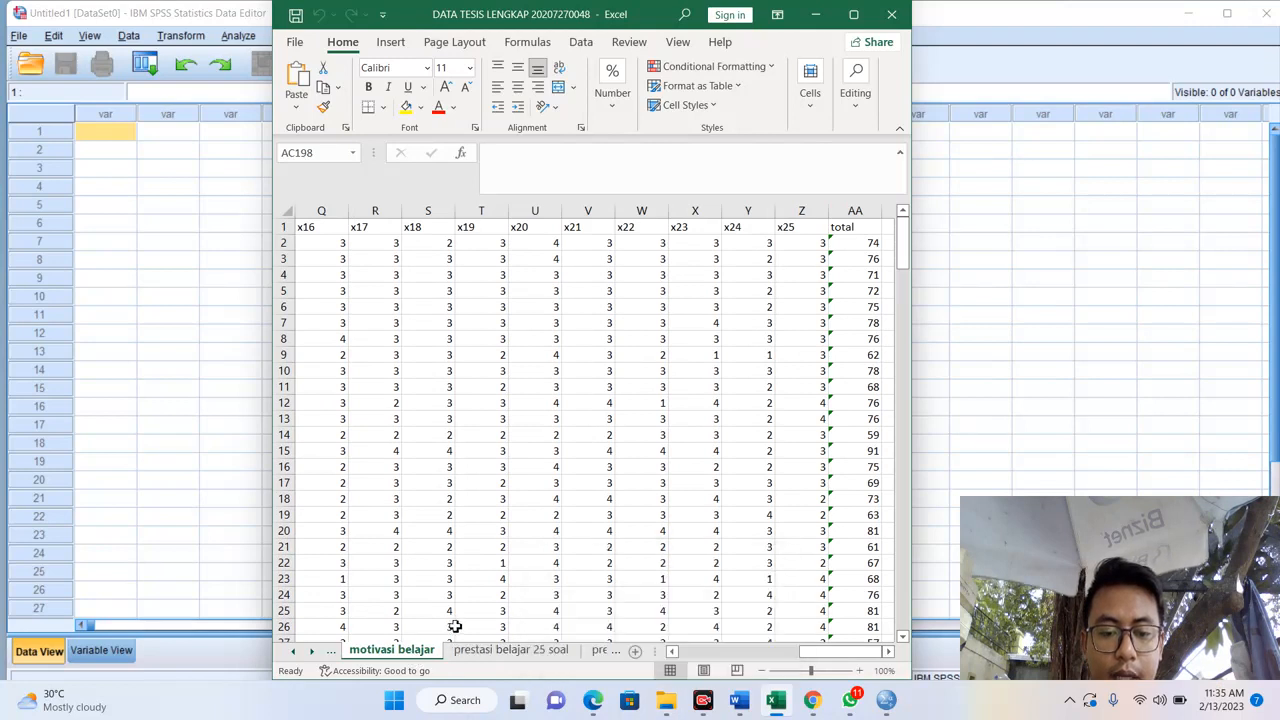
{"action": "left_click", "coordinate": [313, 652]}
{"action": "left_click", "coordinate": [313, 652]}
{"action": "left_click", "coordinate": [510, 652]}
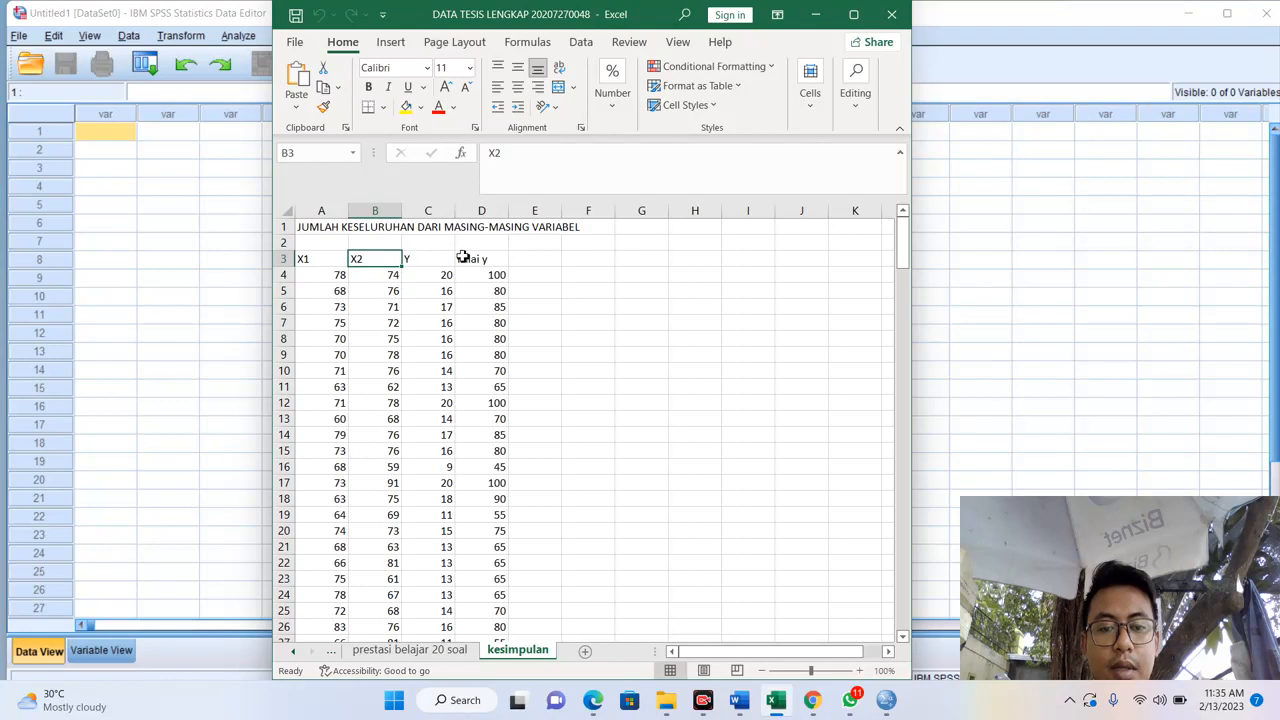
Copy the X1, X2 and Y values in A4:C205 of the kesimpulan sheet.
{"action": "left_click", "coordinate": [337, 277]}
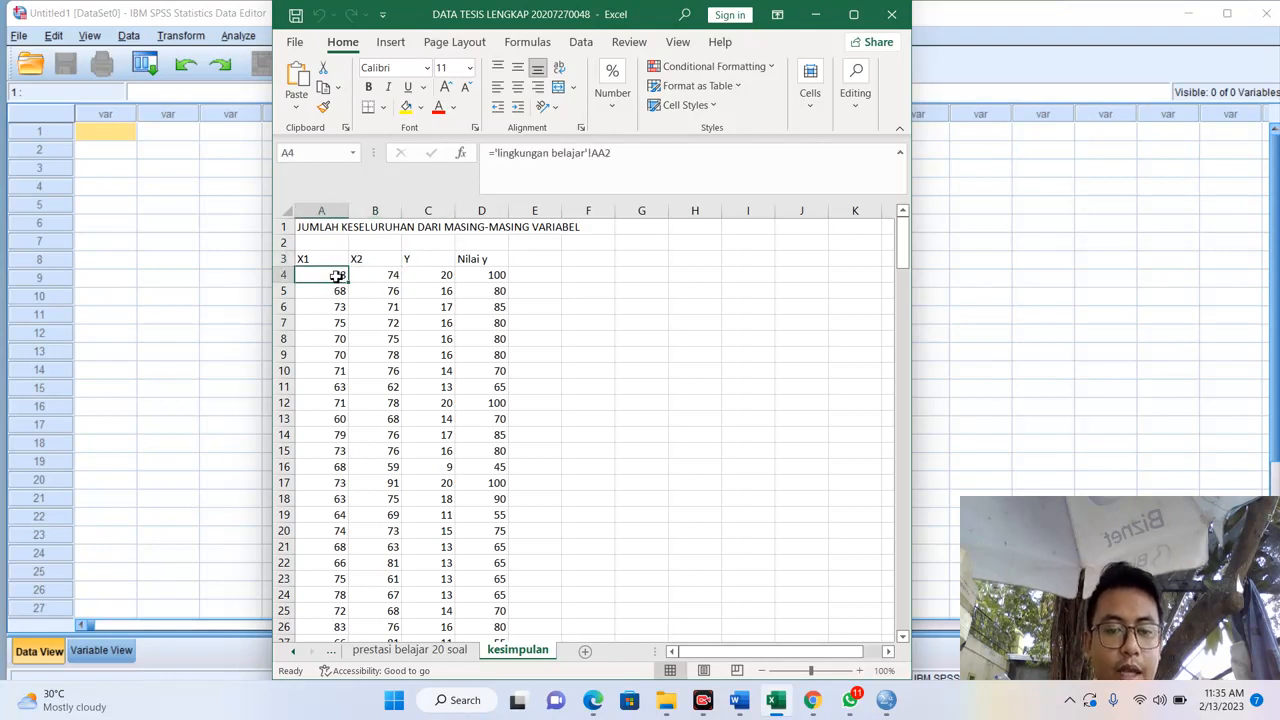
{"action": "key", "text": "shift+Right"}
{"action": "key", "text": "shift+Right"}
{"action": "key", "text": "shift+Down"}
{"action": "key", "text": "shift+Down"}
{"action": "key", "text": "shift+Down"}
{"action": "key", "text": "shift+Down"}
{"action": "key", "text": "shift+Down"}
{"action": "key", "text": "shift+Down"}
{"action": "key", "text": "shift+Down"}
{"action": "key", "text": "shift+Down"}
{"action": "key", "text": "shift+Down"}
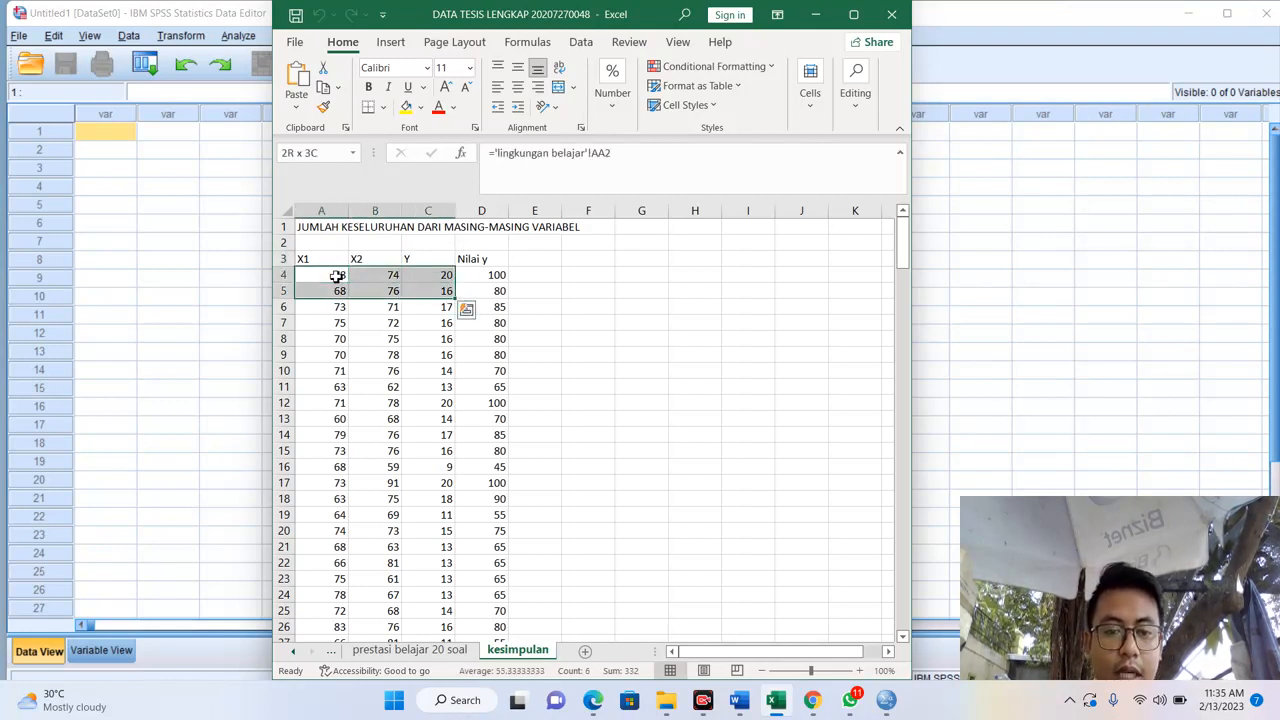
{"action": "key", "text": "shift+Down"}
{"action": "key", "text": "shift+Down"}
{"action": "key", "text": "shift+Down"}
{"action": "key", "text": "shift+Down"}
{"action": "key", "text": "shift+Down"}
{"action": "key", "text": "shift+Down"}
{"action": "key", "text": "shift+Down"}
{"action": "key", "text": "shift+Down"}
{"action": "key", "text": "shift+Down"}
{"action": "key", "text": "shift+Down"}
{"action": "key", "text": "shift+Down"}
{"action": "key", "text": "shift+Down"}
{"action": "key", "text": "shift+Down"}
{"action": "key", "text": "shift+Down"}
{"action": "key", "text": "shift+Down"}
{"action": "key", "text": "shift+Down"}
{"action": "key", "text": "shift+Down"}
{"action": "key", "text": "shift+Down"}
{"action": "key", "text": "shift+Down"}
{"action": "key", "text": "shift+Down"}
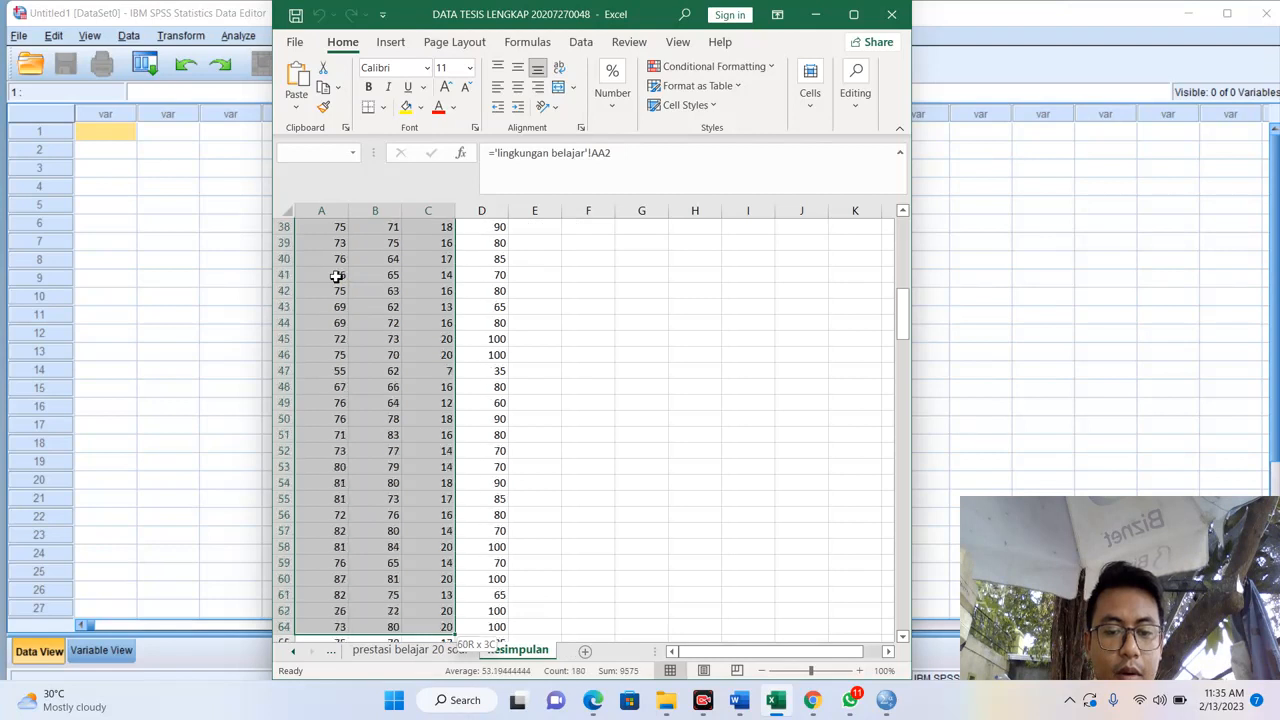
{"action": "key", "text": "shift+Down"}
{"action": "key", "text": "shift+Down"}
{"action": "key", "text": "shift+Down"}
{"action": "key", "text": "shift+Down"}
{"action": "key", "text": "shift+Down"}
{"action": "key", "text": "shift+Down"}
{"action": "key", "text": "shift+Down"}
{"action": "key", "text": "shift+Down"}
{"action": "key", "text": "shift+Down"}
{"action": "key", "text": "shift+Down"}
{"action": "key", "text": "shift+Down"}
{"action": "key", "text": "shift+Down"}
{"action": "key", "text": "shift+Down"}
{"action": "key", "text": "shift+Down"}
{"action": "key", "text": "shift+Down"}
{"action": "key", "text": "shift+Down"}
{"action": "key", "text": "shift+Down"}
{"action": "key", "text": "shift+Down"}
{"action": "key", "text": "shift+Down"}
{"action": "key", "text": "shift+Down"}
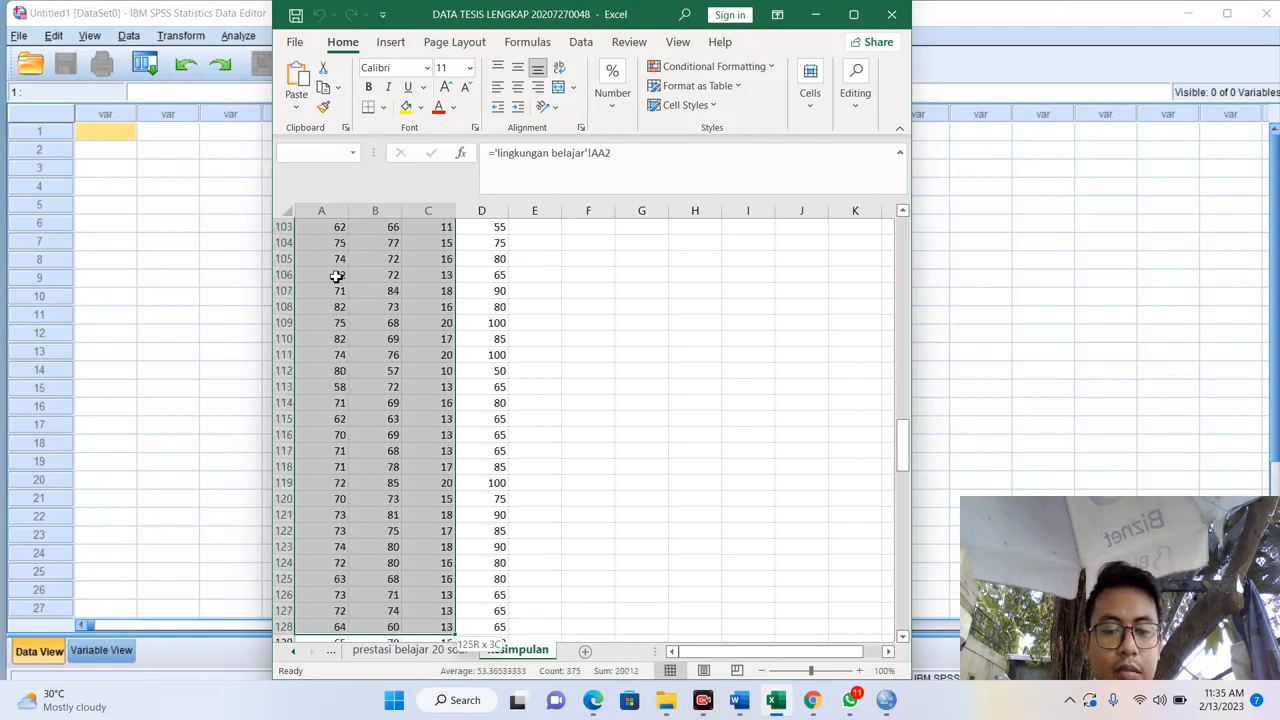
{"action": "key", "text": "shift+Down"}
{"action": "key", "text": "shift+Down"}
{"action": "key", "text": "shift+Down"}
{"action": "key", "text": "shift+Down"}
{"action": "key", "text": "shift+Down"}
{"action": "key", "text": "shift+Down"}
{"action": "key", "text": "shift+Down"}
{"action": "key", "text": "shift+Down"}
{"action": "key", "text": "shift+Down"}
{"action": "key", "text": "shift+Down"}
{"action": "key", "text": "shift+Down"}
{"action": "key", "text": "shift+Down"}
{"action": "key", "text": "shift+Down"}
{"action": "key", "text": "shift+Down"}
{"action": "key", "text": "shift+Down"}
{"action": "key", "text": "shift+Down"}
{"action": "key", "text": "shift+Down"}
{"action": "key", "text": "shift+Down"}
{"action": "key", "text": "shift+Down"}
{"action": "key", "text": "shift+Down"}
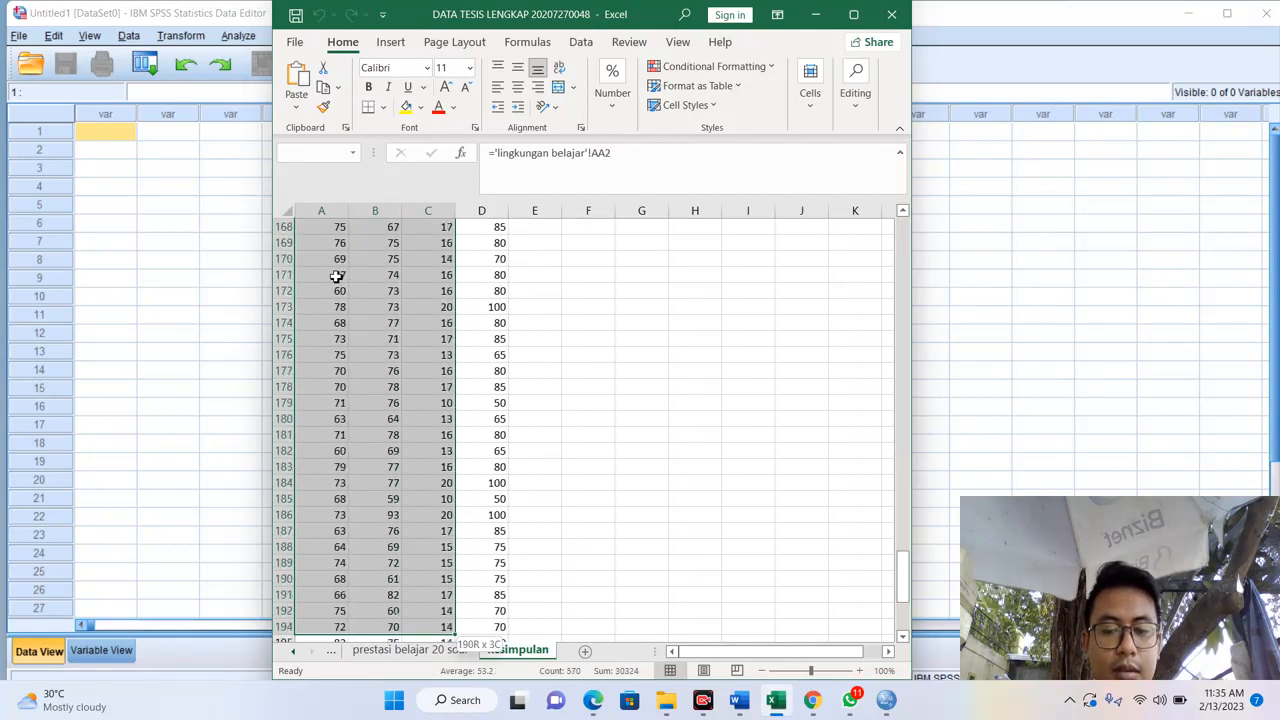
{"action": "key", "text": "shift+Down"}
{"action": "key", "text": "shift+Down"}
{"action": "key", "text": "shift+Down"}
{"action": "key", "text": "shift+Down"}
{"action": "key", "text": "shift+Down"}
{"action": "key", "text": "shift+Down"}
{"action": "key", "text": "shift+Down"}
{"action": "key", "text": "shift+Down"}
{"action": "key", "text": "shift+Down"}
{"action": "key", "text": "shift+Down"}
{"action": "key", "text": "shift+Down"}
{"action": "key", "text": "shift+Down"}
{"action": "key", "text": "shift+Up"}
{"action": "key", "text": "shift+Up"}
{"action": "key", "text": "shift+Up"}
{"action": "key", "text": "shift+Up"}
{"action": "key", "text": "shift+Up"}
{"action": "key", "text": "shift+Up"}
{"action": "key", "text": "shift+Up"}
{"action": "key", "text": "shift+Up"}
{"action": "key", "text": "shift+Up"}
{"action": "key", "text": "shift+Up"}
{"action": "key", "text": "shift+Up"}
{"action": "key", "text": "shift+Up"}
{"action": "key", "text": "shift+Up"}
{"action": "key", "text": "shift+Up"}
{"action": "key", "text": "shift+Up"}
{"action": "key", "text": "shift+Up"}
{"action": "key", "text": "shift+Up"}
{"action": "key", "text": "shift+Up"}
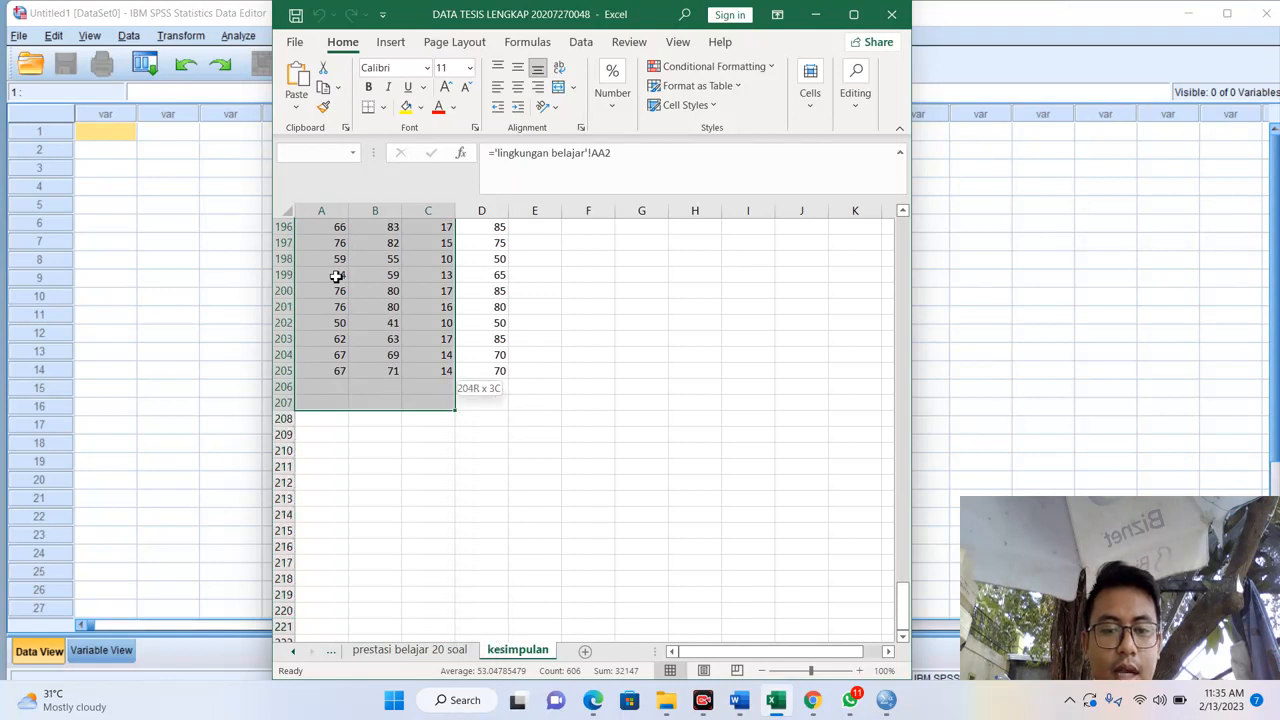
{"action": "key", "text": "shift+Down"}
{"action": "key", "text": "shift+Down"}
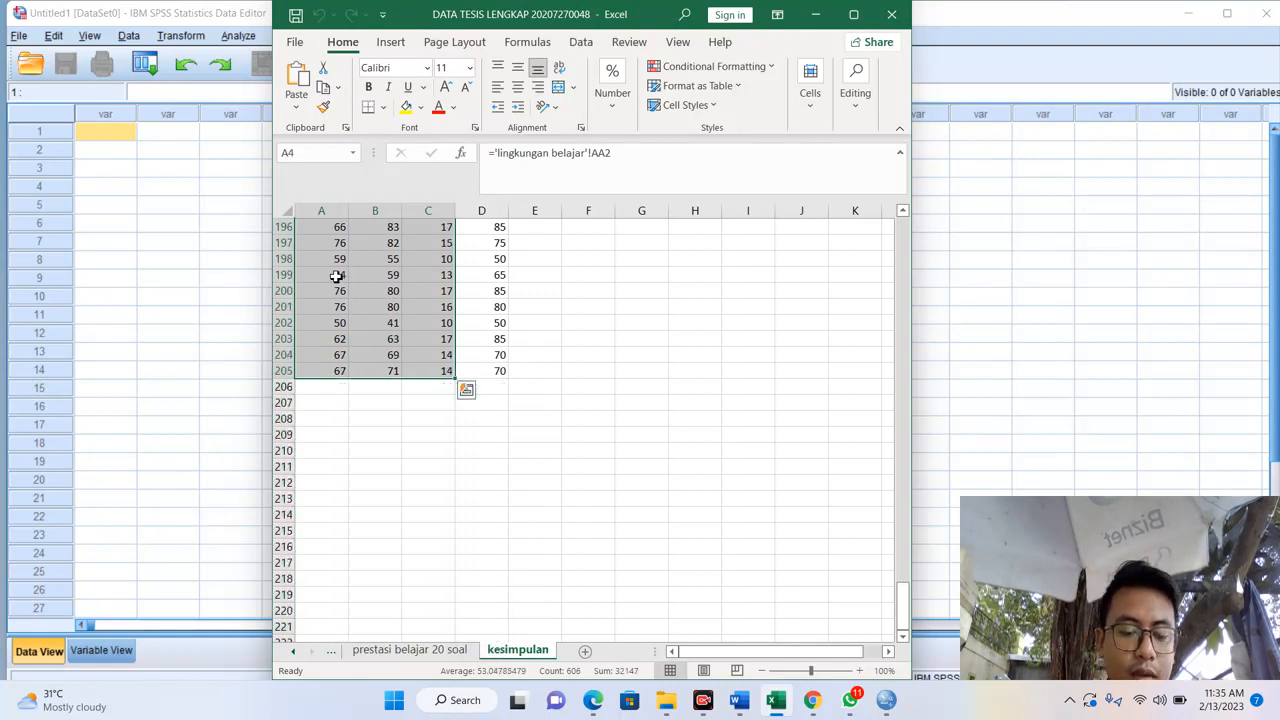
{"action": "key", "text": "ctrl+c"}
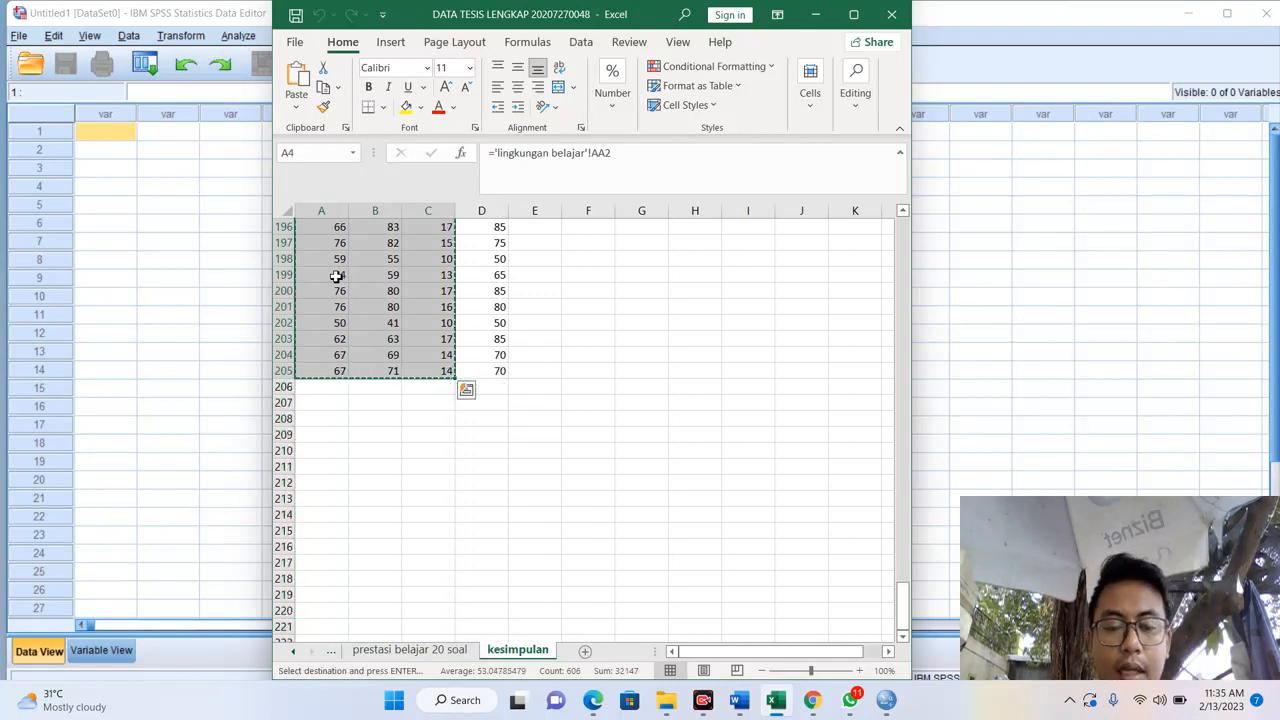
{"action": "right_click", "coordinate": [362, 272]}
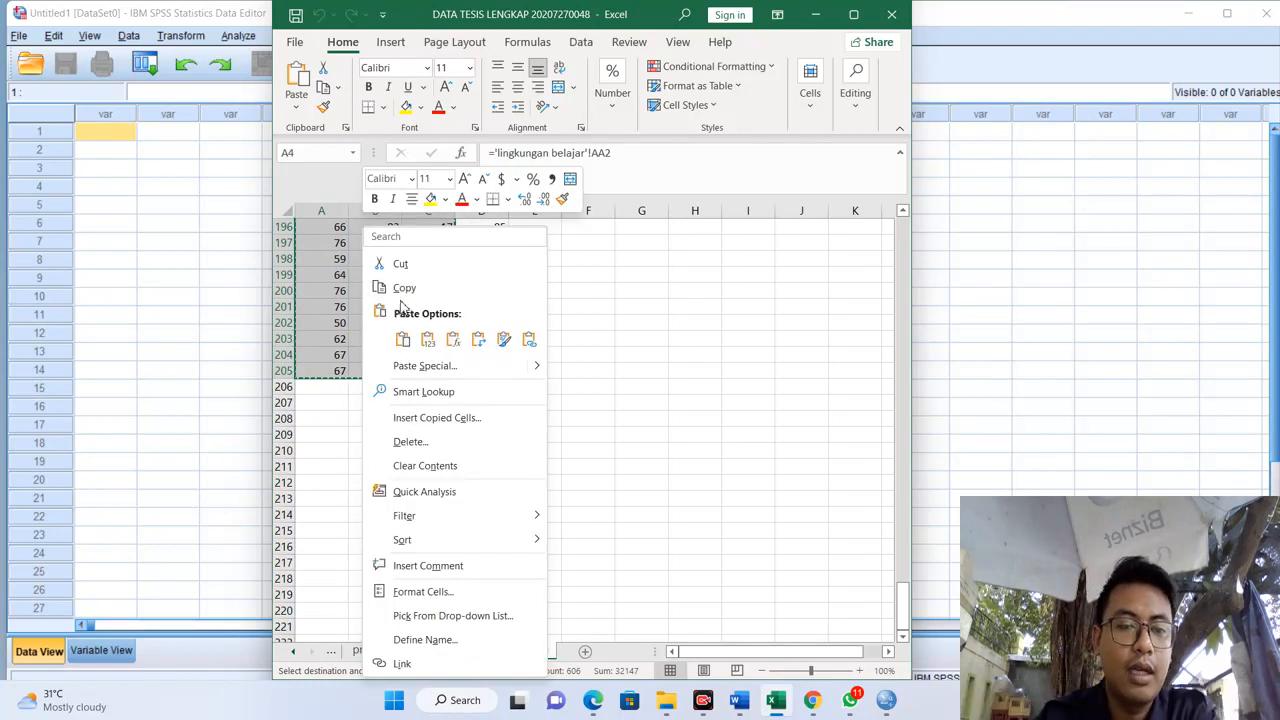
{"action": "left_click", "coordinate": [401, 292]}
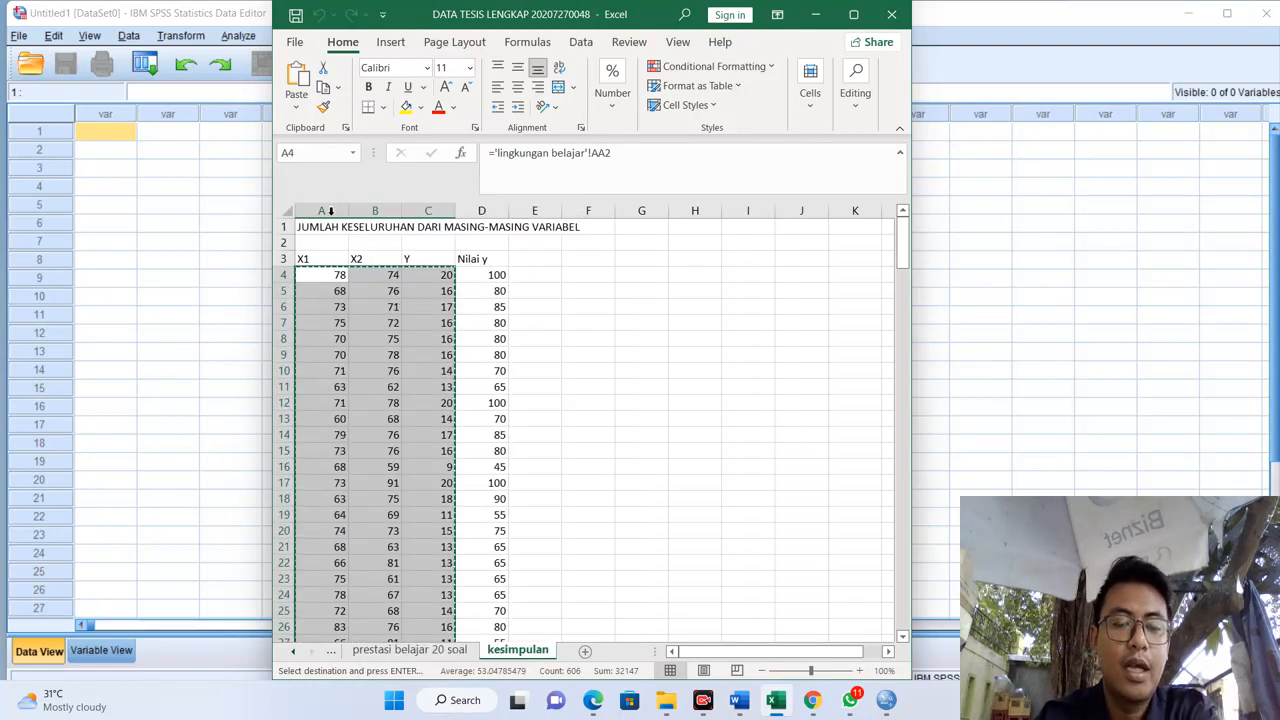
Switch to the SPSS Data Editor and paste the copied values starting at the first cell of the dataset.
{"action": "left_click", "coordinate": [944, 279]}
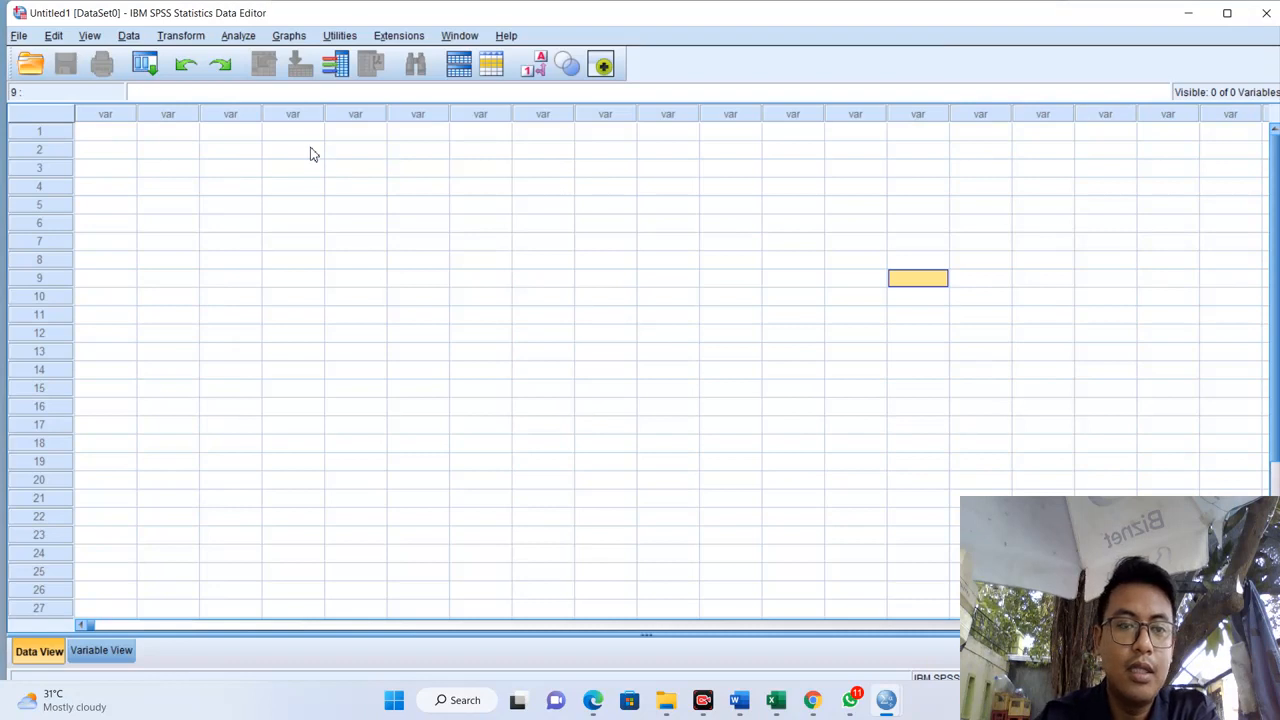
{"action": "left_click", "coordinate": [111, 135]}
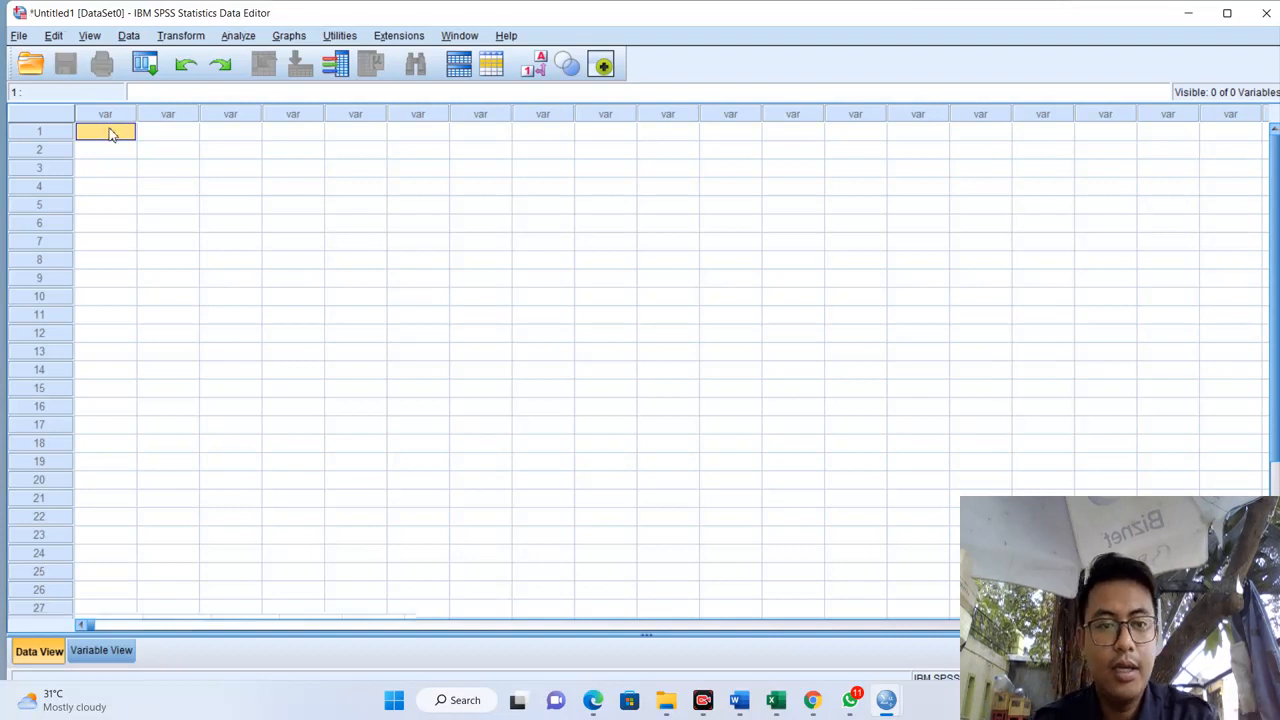
{"action": "key", "text": "ctrl+v"}
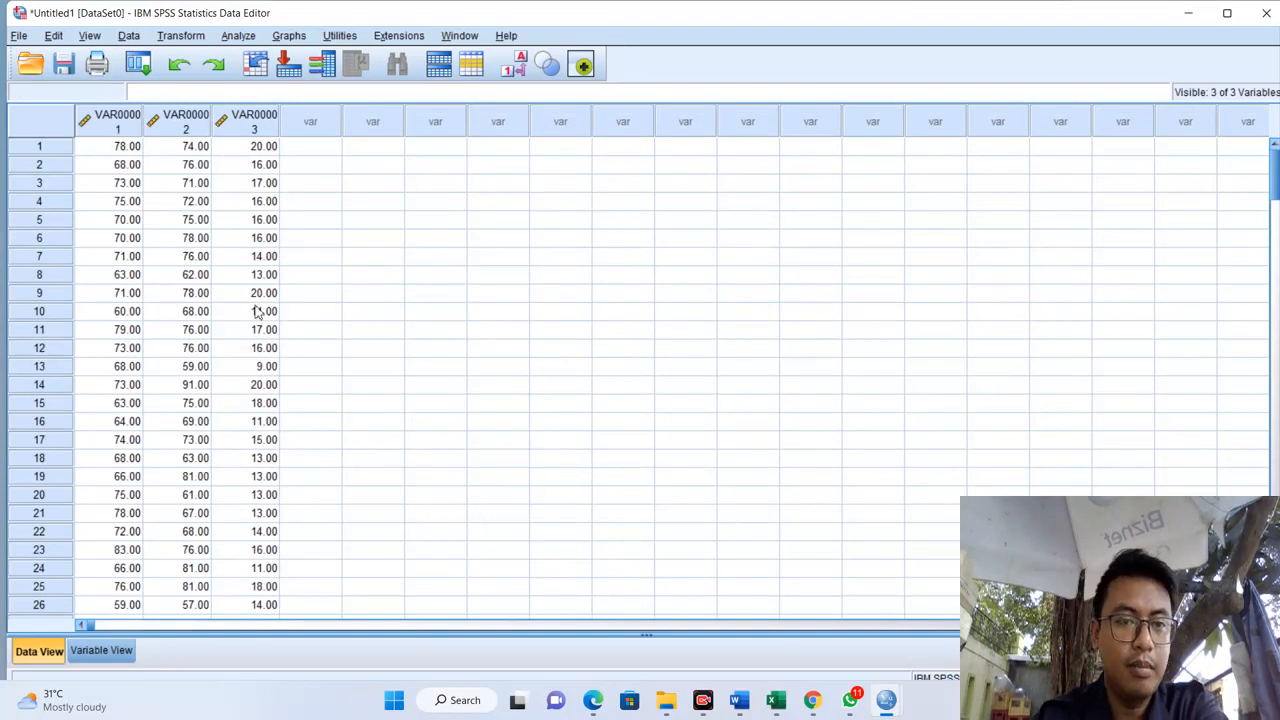
Show the variable definitions in a maximized window and rename the first variable X1.
{"action": "left_click", "coordinate": [104, 648]}
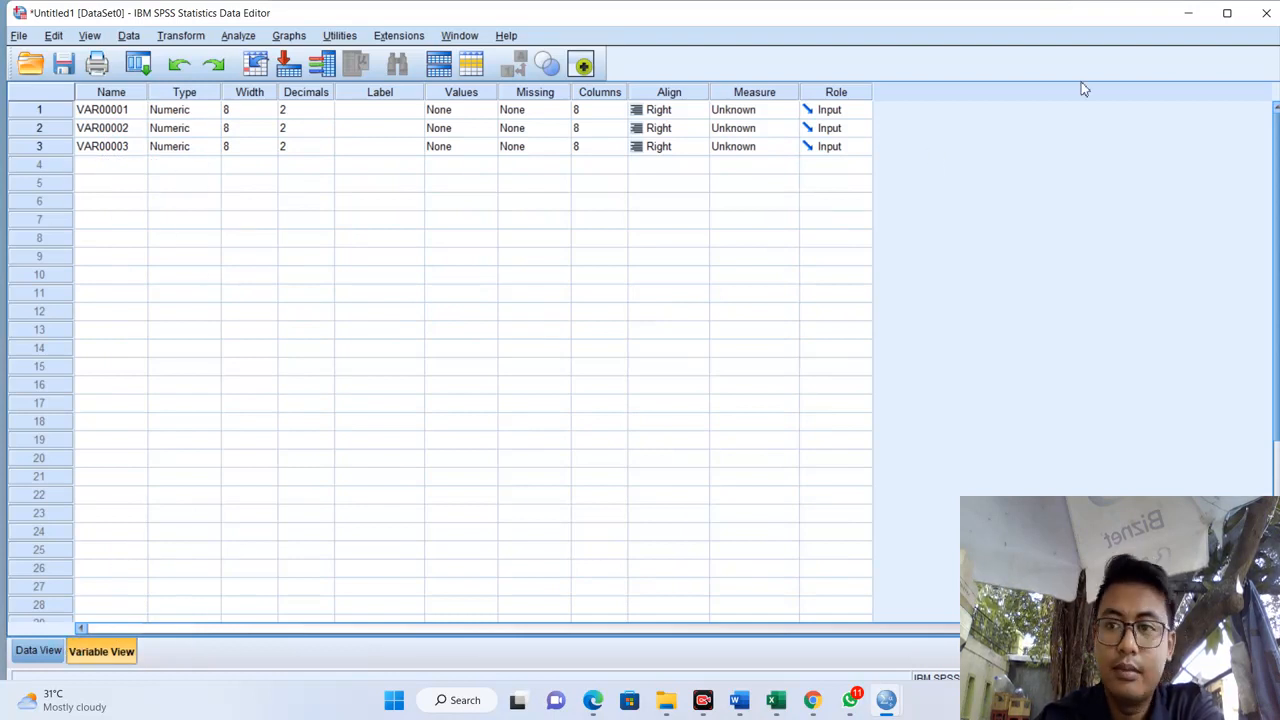
{"action": "left_click", "coordinate": [1227, 13]}
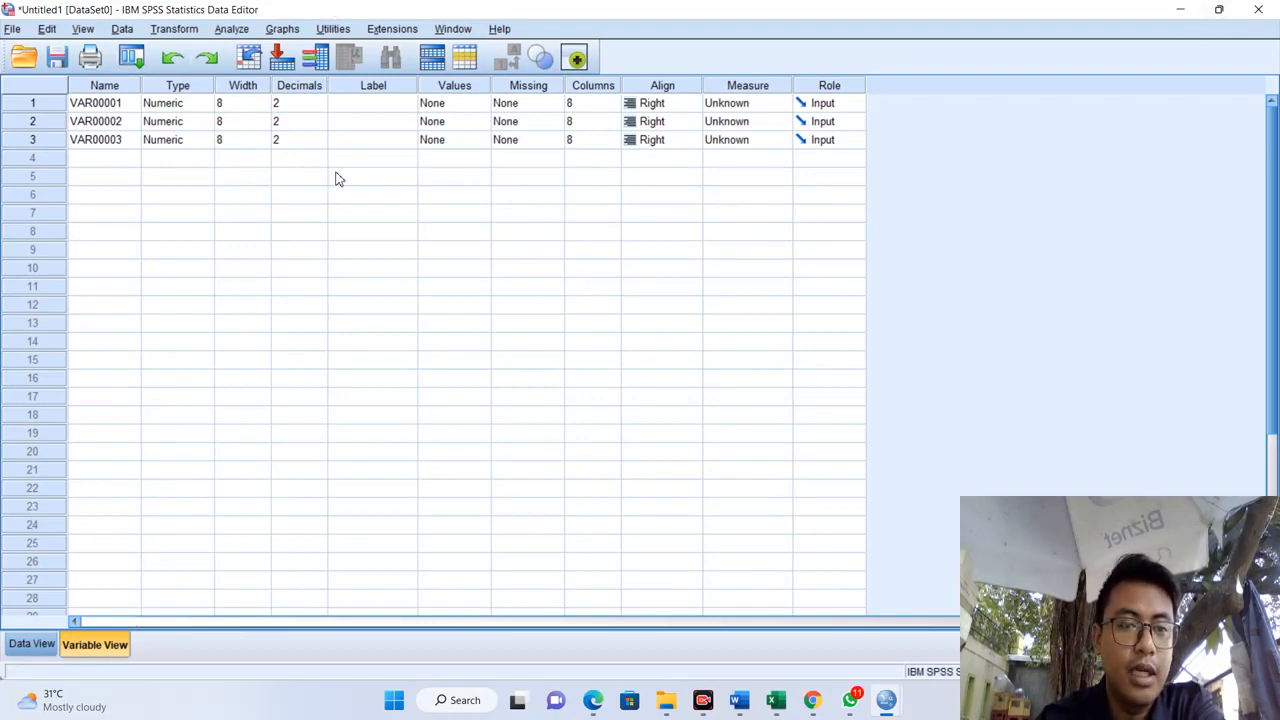
{"action": "left_click", "coordinate": [100, 103]}
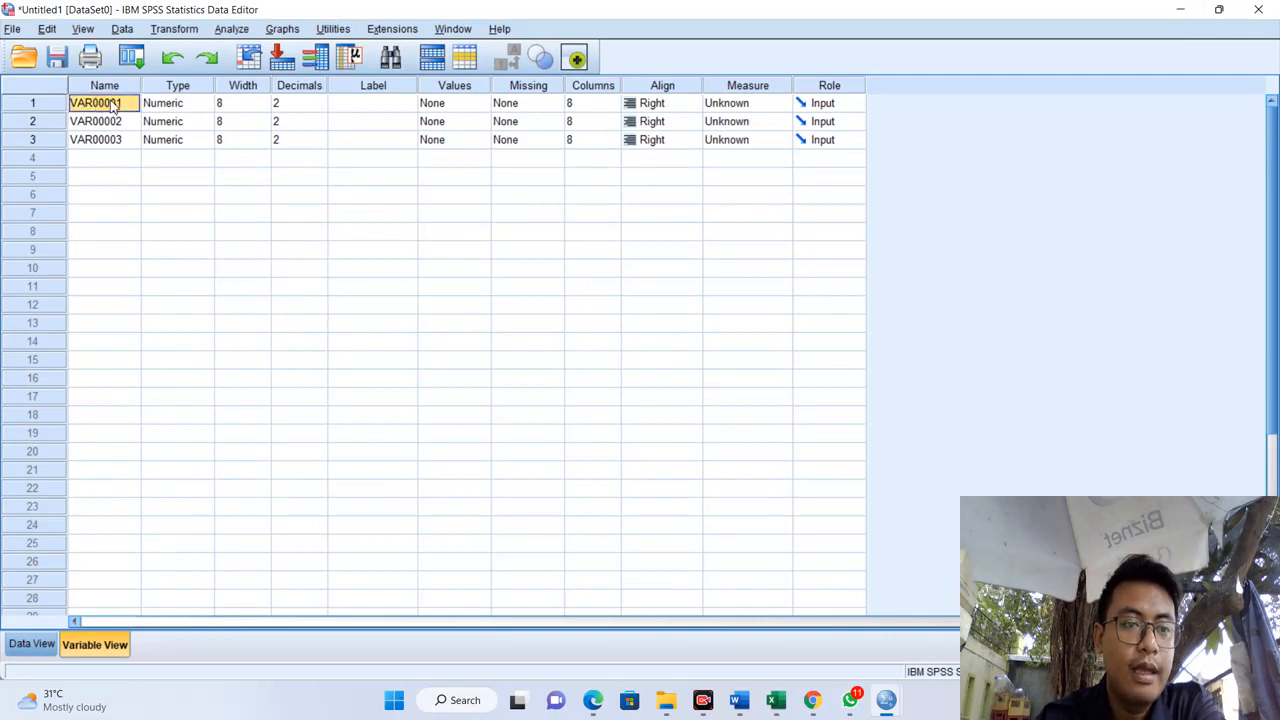
{"action": "double_click", "coordinate": [113, 103]}
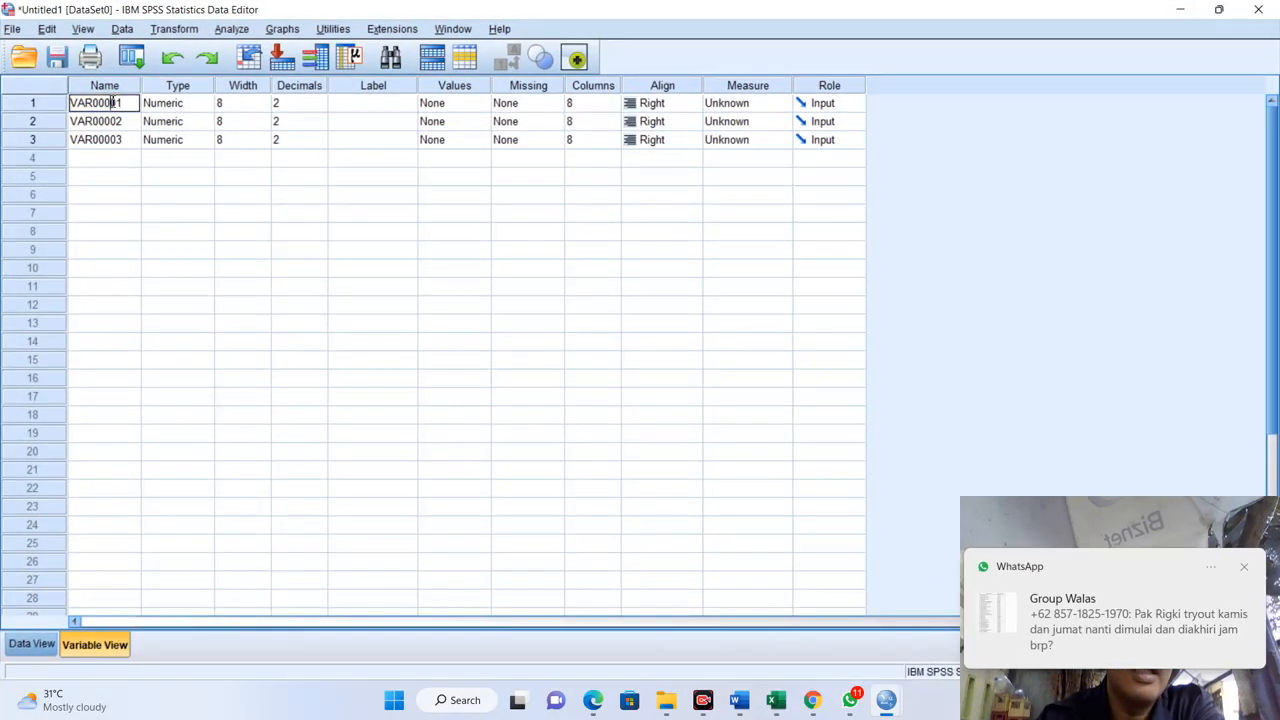
{"action": "key", "text": "BackSpace"}
{"action": "key", "text": "BackSpace"}
{"action": "key", "text": "BackSpace"}
{"action": "key", "text": "BackSpace"}
{"action": "key", "text": "BackSpace"}
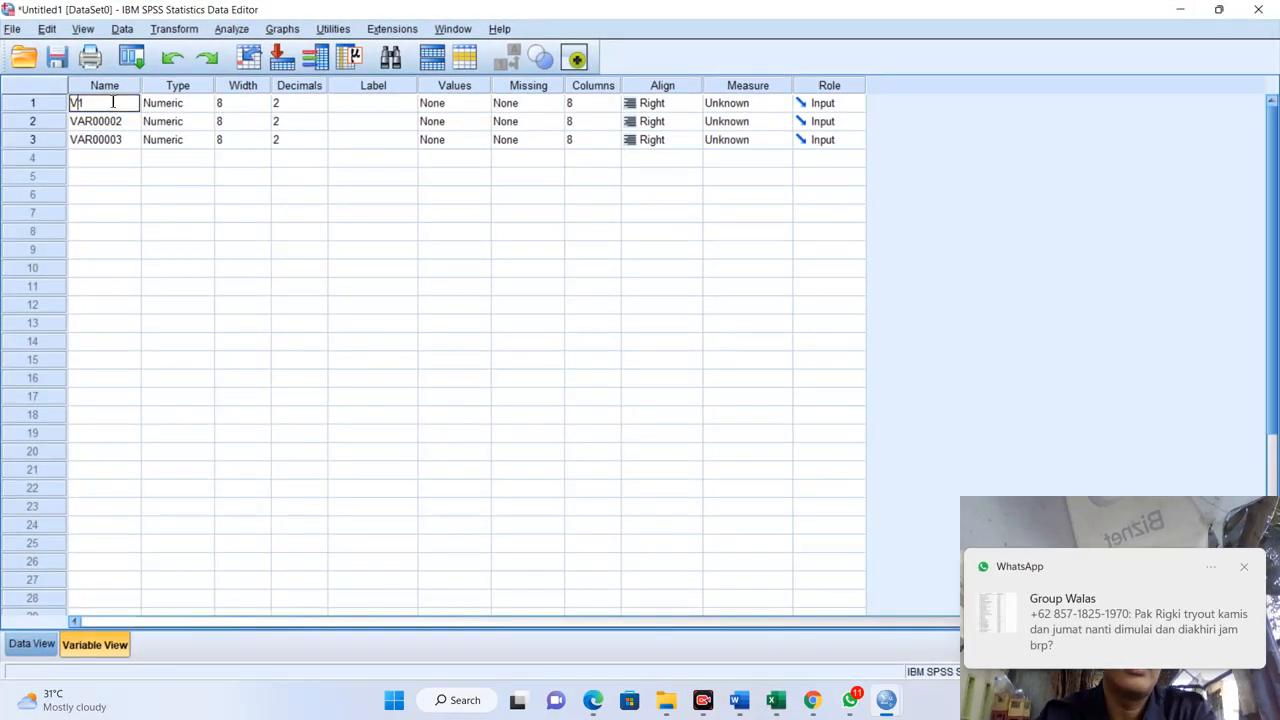
{"action": "type", "text": "X1"}
Rename the second variable X2 and the third variable Y.
{"action": "left_click", "coordinate": [118, 121]}
{"action": "key", "text": "BackSpace"}
{"action": "key", "text": "BackSpace"}
{"action": "key", "text": "BackSpace"}
{"action": "key", "text": "BackSpace"}
{"action": "key", "text": "BackSpace"}
{"action": "key", "text": "BackSpace"}
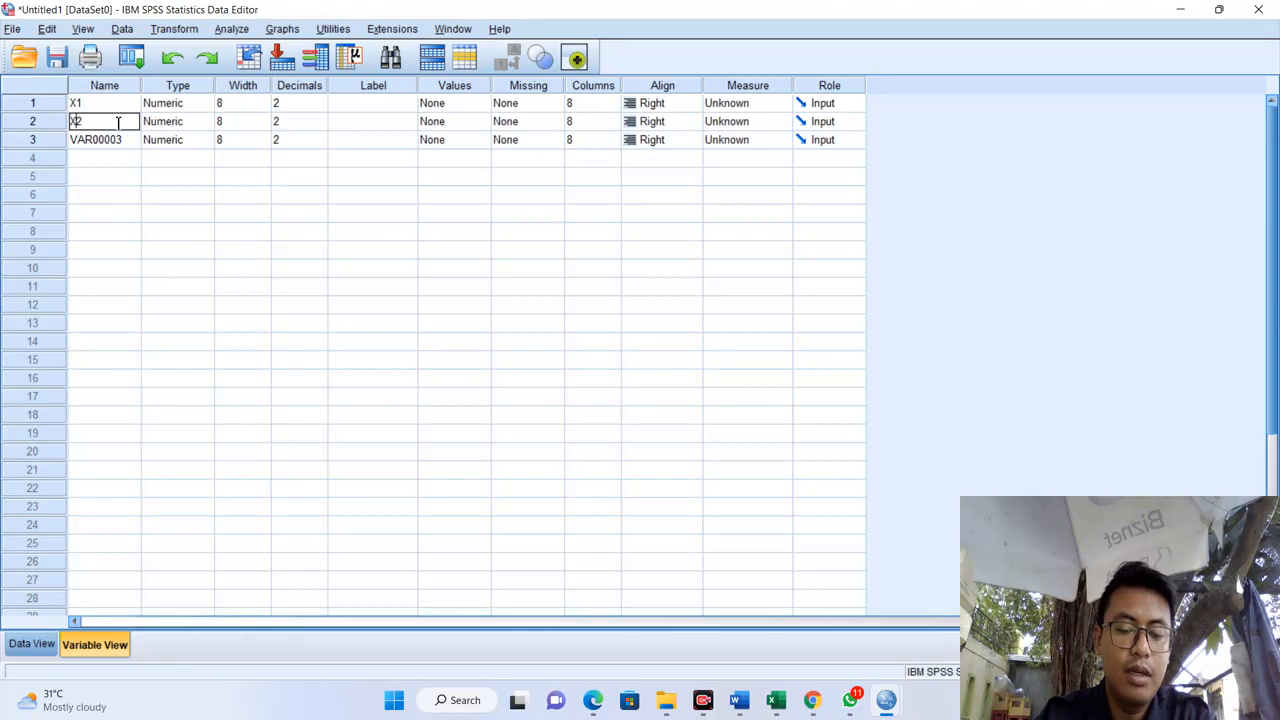
{"action": "type", "text": "X2"}
{"action": "left_click", "coordinate": [117, 143]}
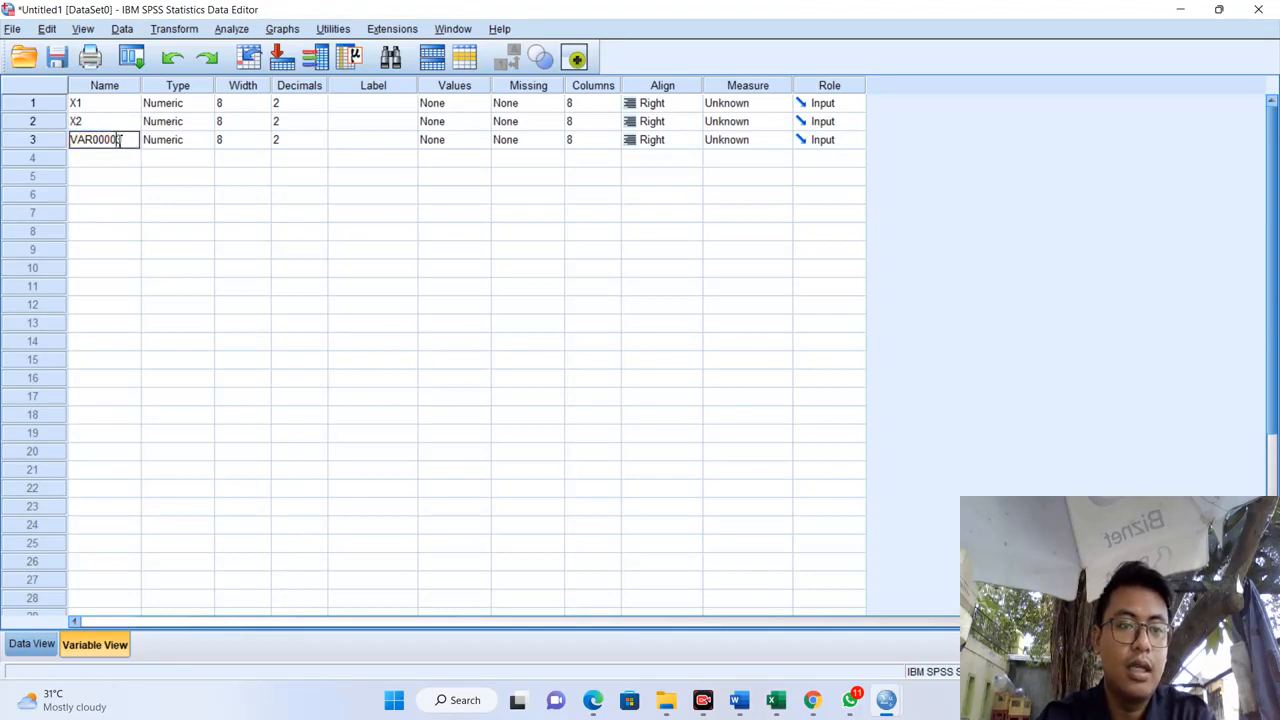
{"action": "key", "text": "BackSpace"}
{"action": "key", "text": "BackSpace"}
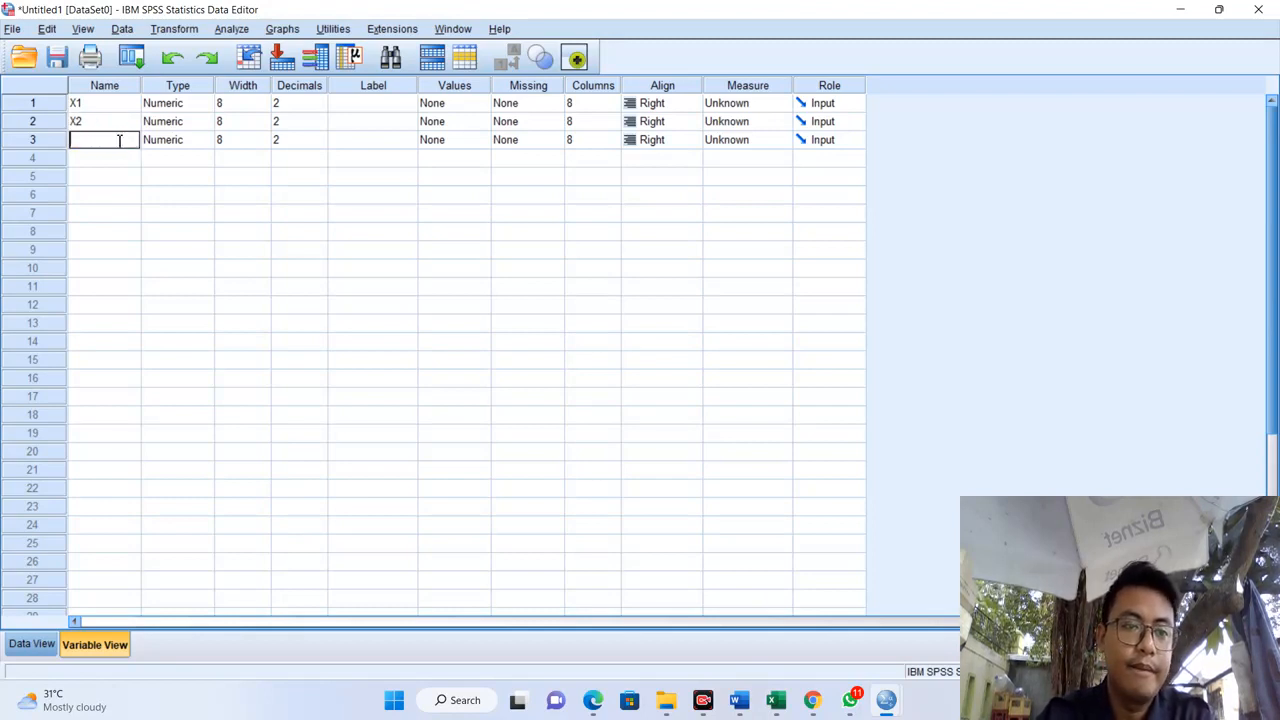
{"action": "type", "text": "Y"}
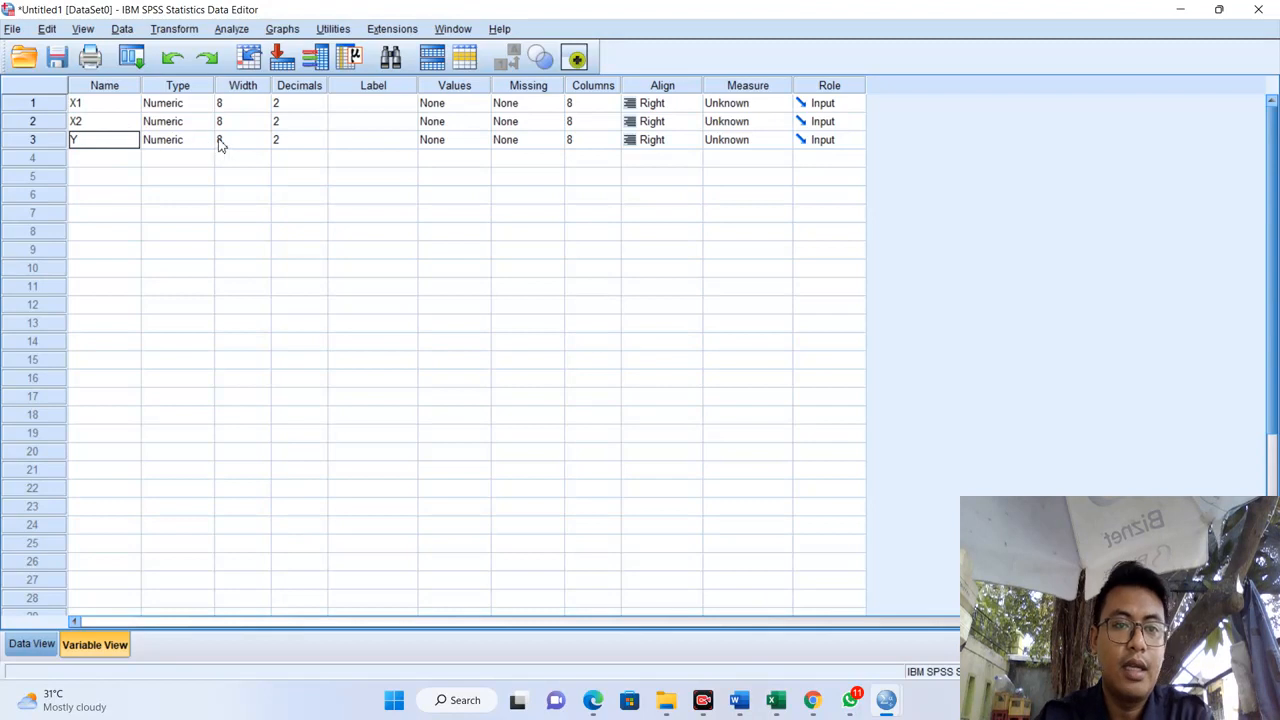
Label variable X1 as LINGKUNGAN BELAJAR and variable X2 as MOTIVASI BELAJAR.
{"action": "left_click", "coordinate": [368, 107]}
{"action": "left_click", "coordinate": [369, 106]}
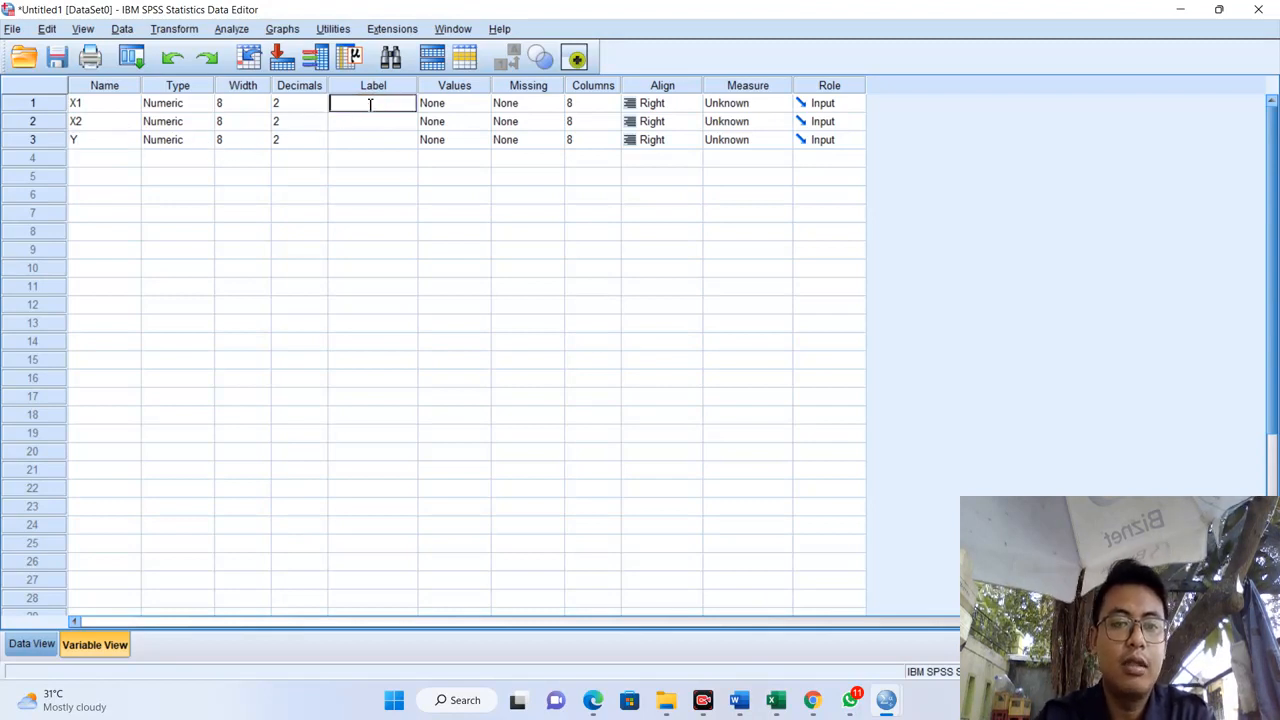
{"action": "type", "text": "LINGKU"}
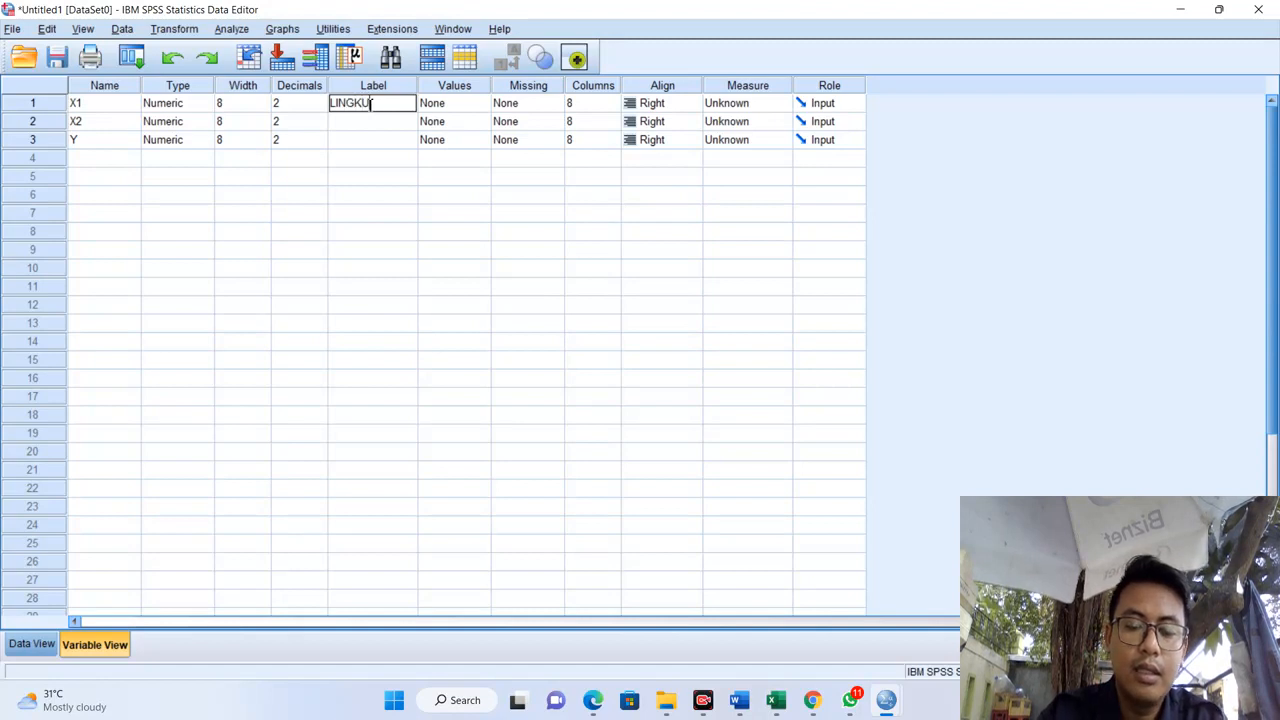
{"action": "type", "text": "NGAN BELAJAR"}
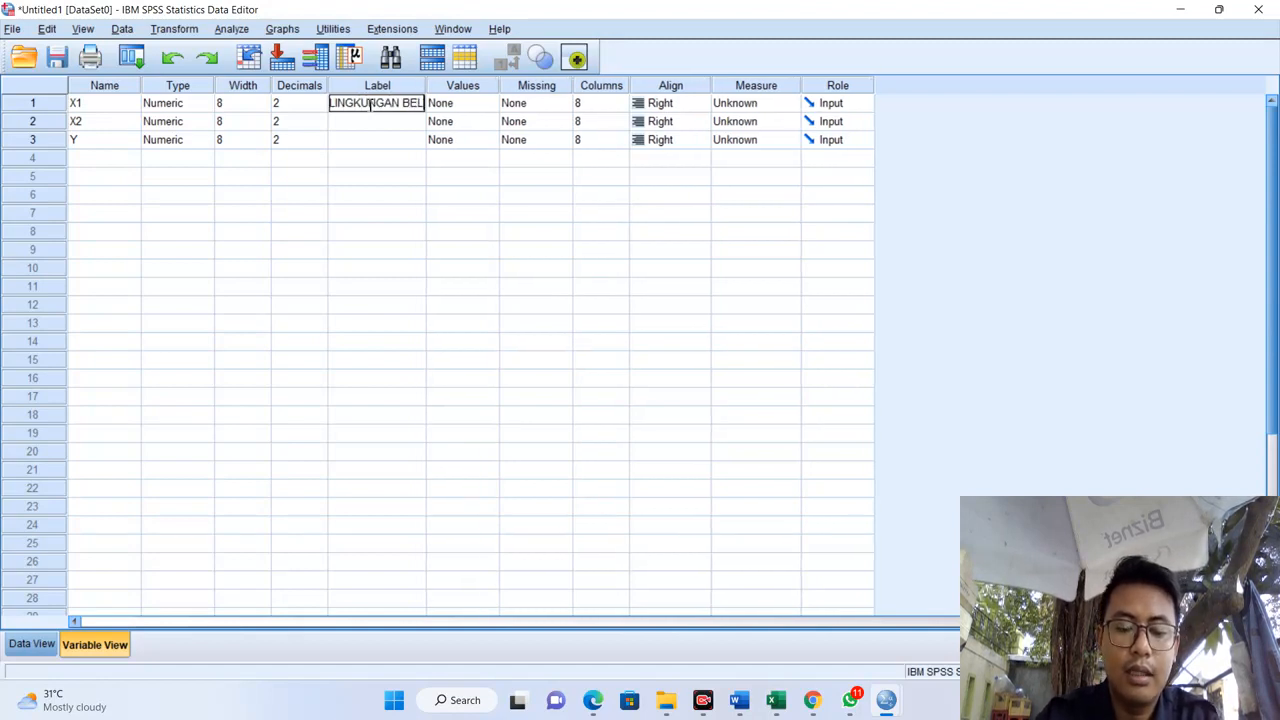
{"action": "left_click", "coordinate": [393, 124]}
{"action": "left_click", "coordinate": [395, 122]}
{"action": "type", "text": "MOTIB"}
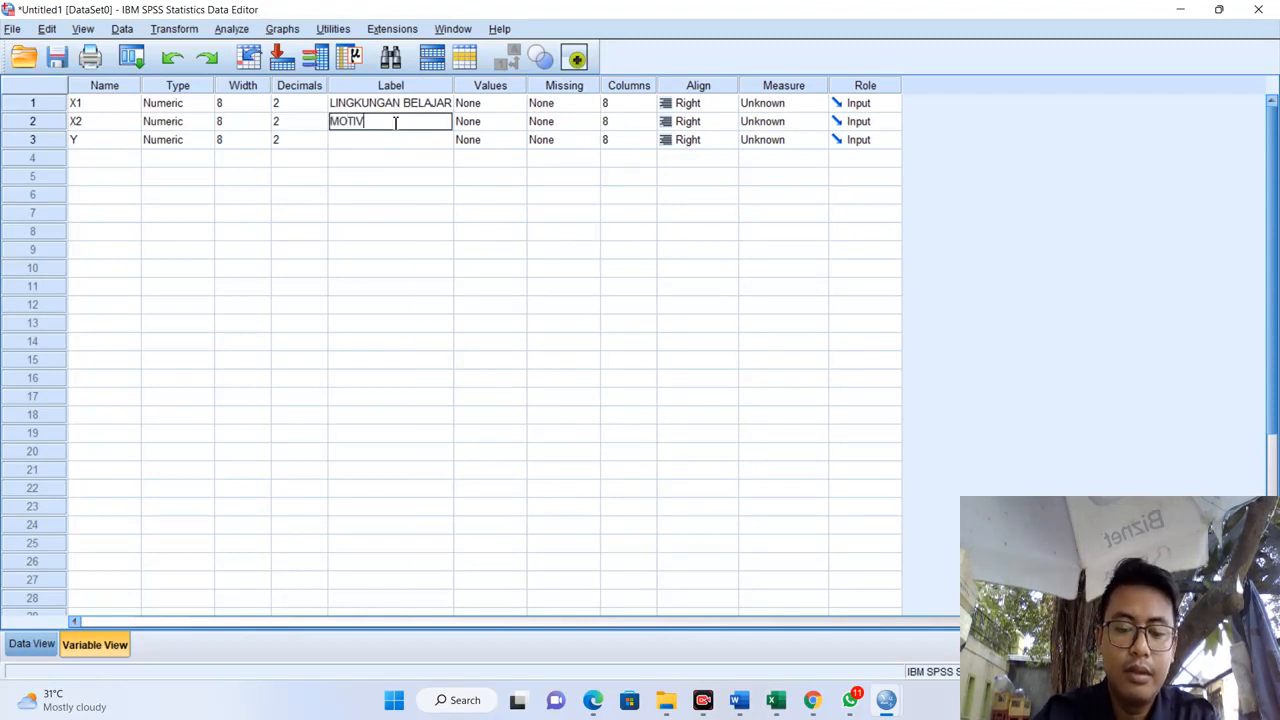
{"action": "type", "text": "ASI BELAJAR"}
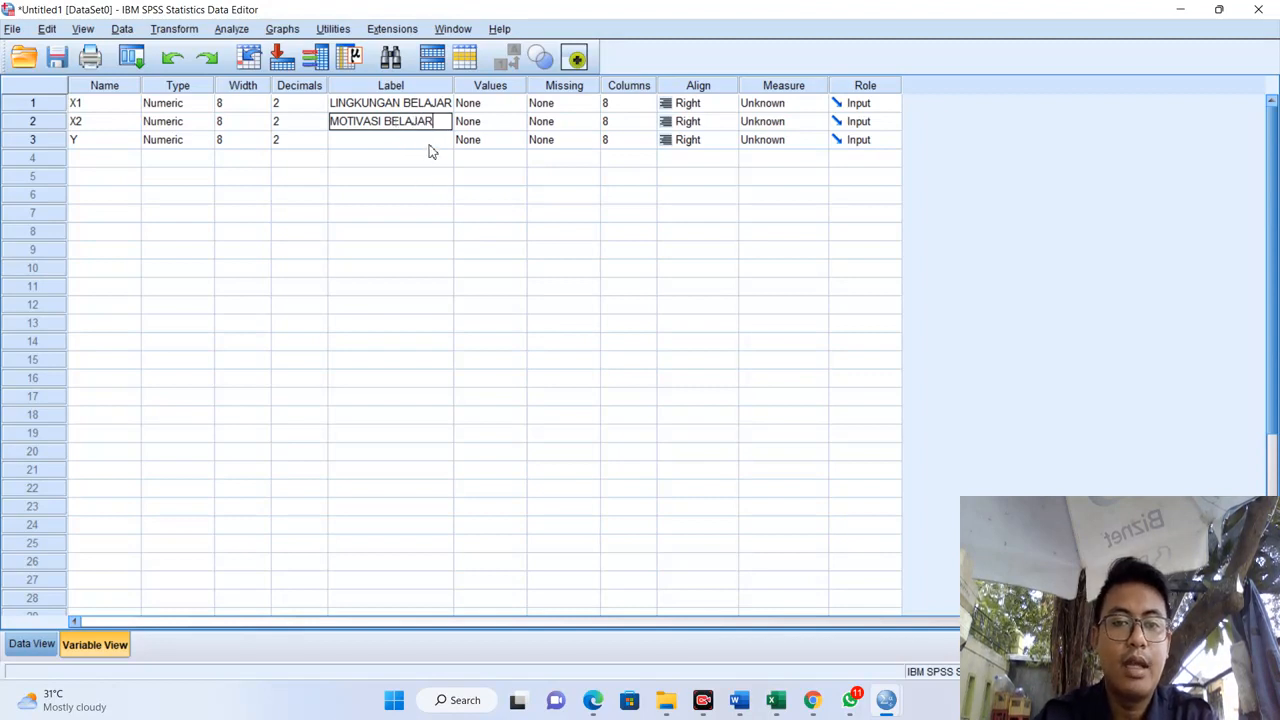
Label variable Y as PRESTASI BELAJAR and commit the entry.
{"action": "left_click", "coordinate": [429, 143]}
{"action": "left_click", "coordinate": [432, 142]}
{"action": "type", "text": "PRESTASI BELAJAR"}
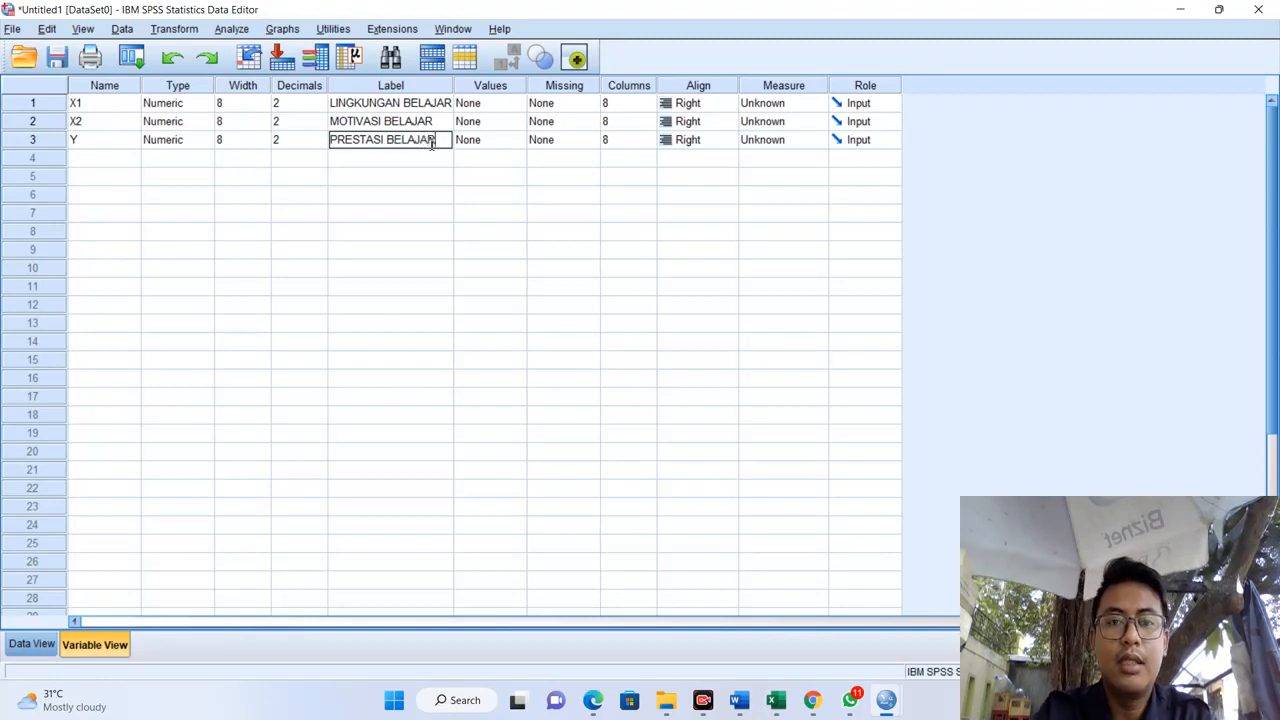
{"action": "left_click", "coordinate": [540, 267]}
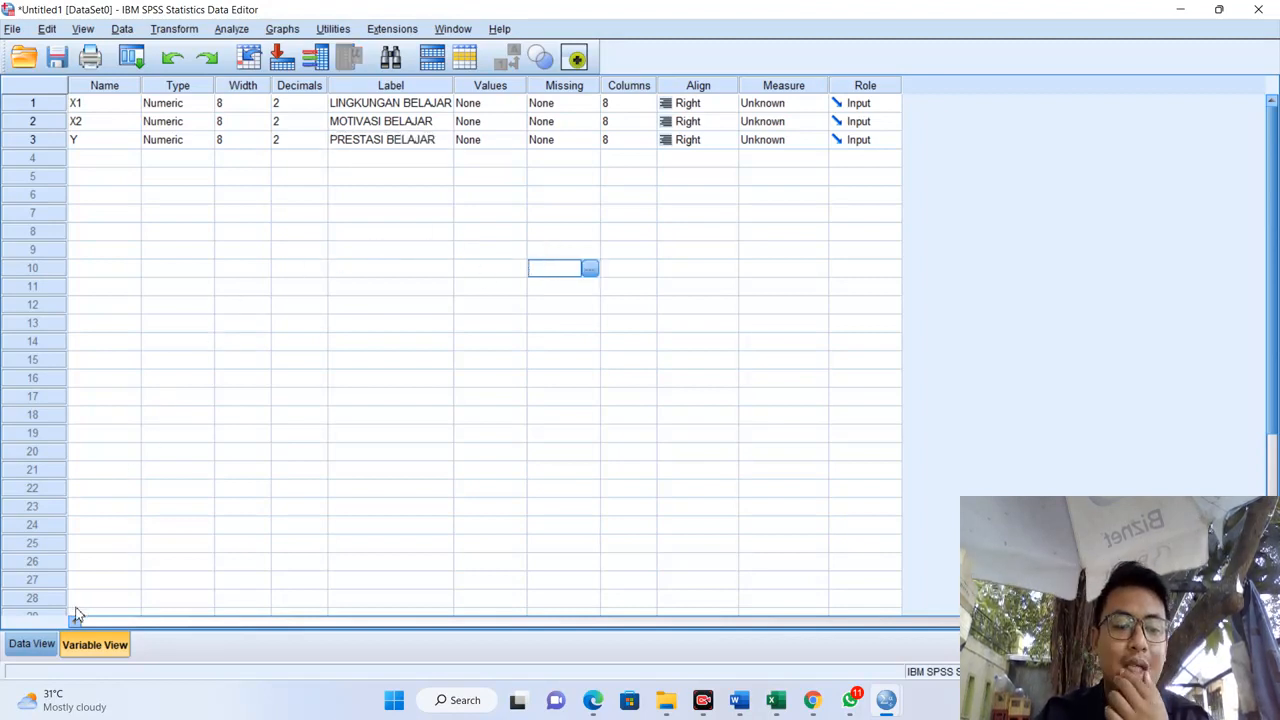
Return to the data values, start a Descriptives analysis and include all three variables, X1, X2 and Y.
{"action": "left_click", "coordinate": [36, 644]}
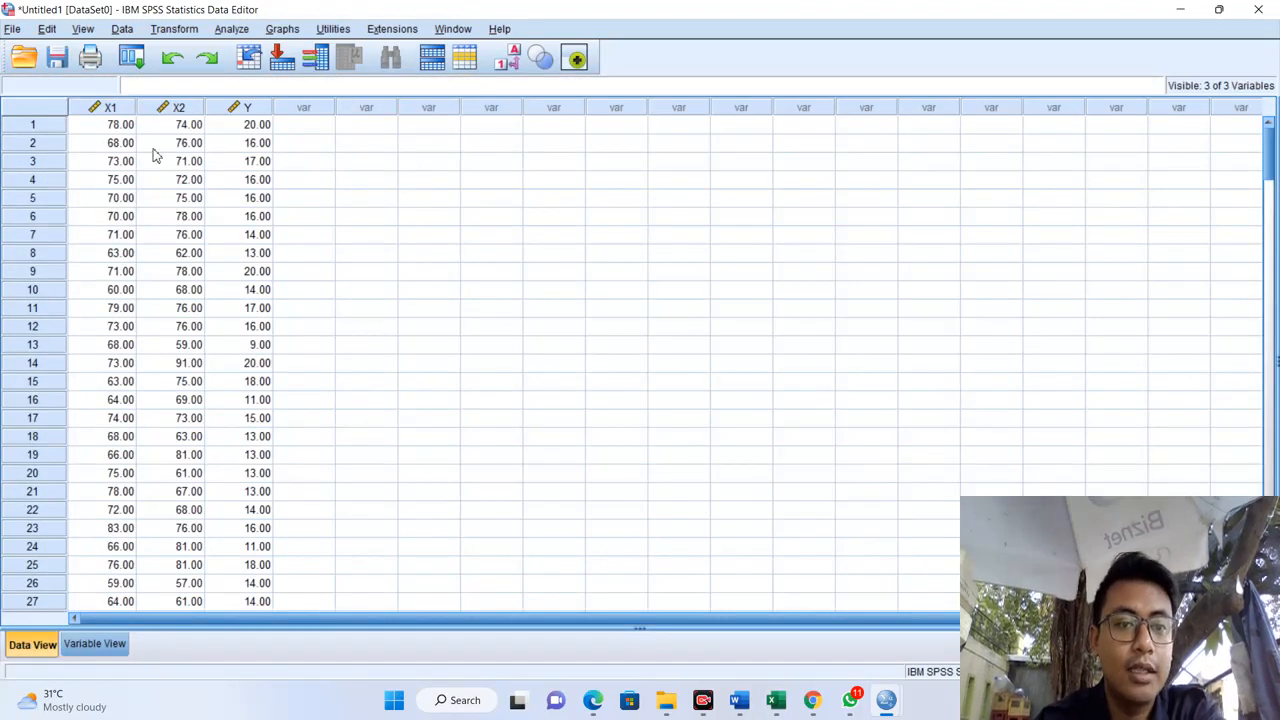
{"action": "left_click", "coordinate": [236, 31]}
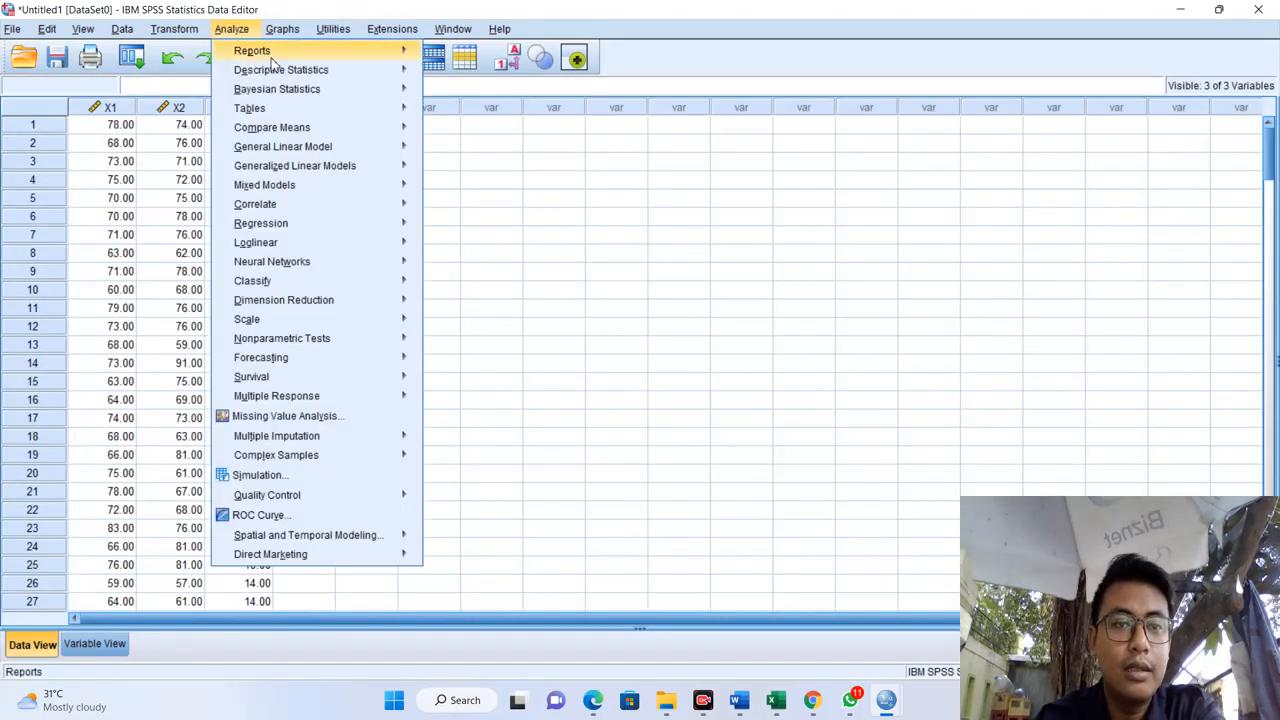
{"action": "mouse_move", "coordinate": [288, 72]}
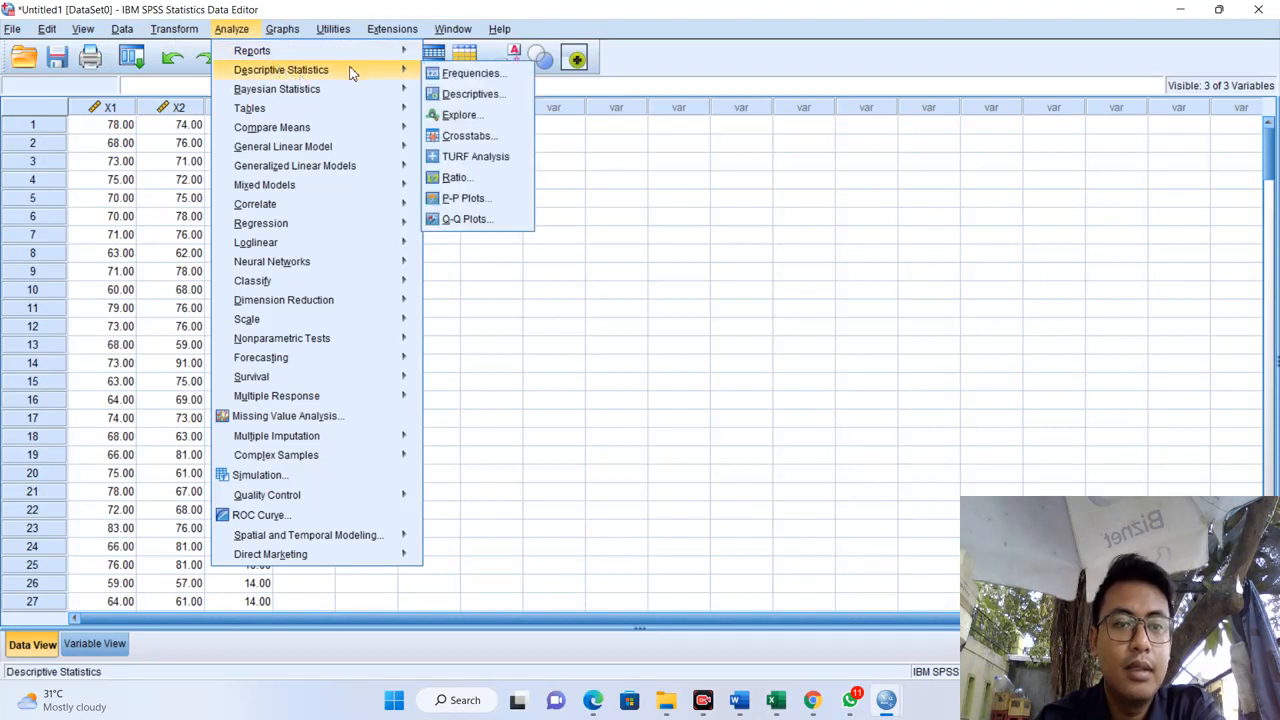
{"action": "left_click", "coordinate": [497, 96]}
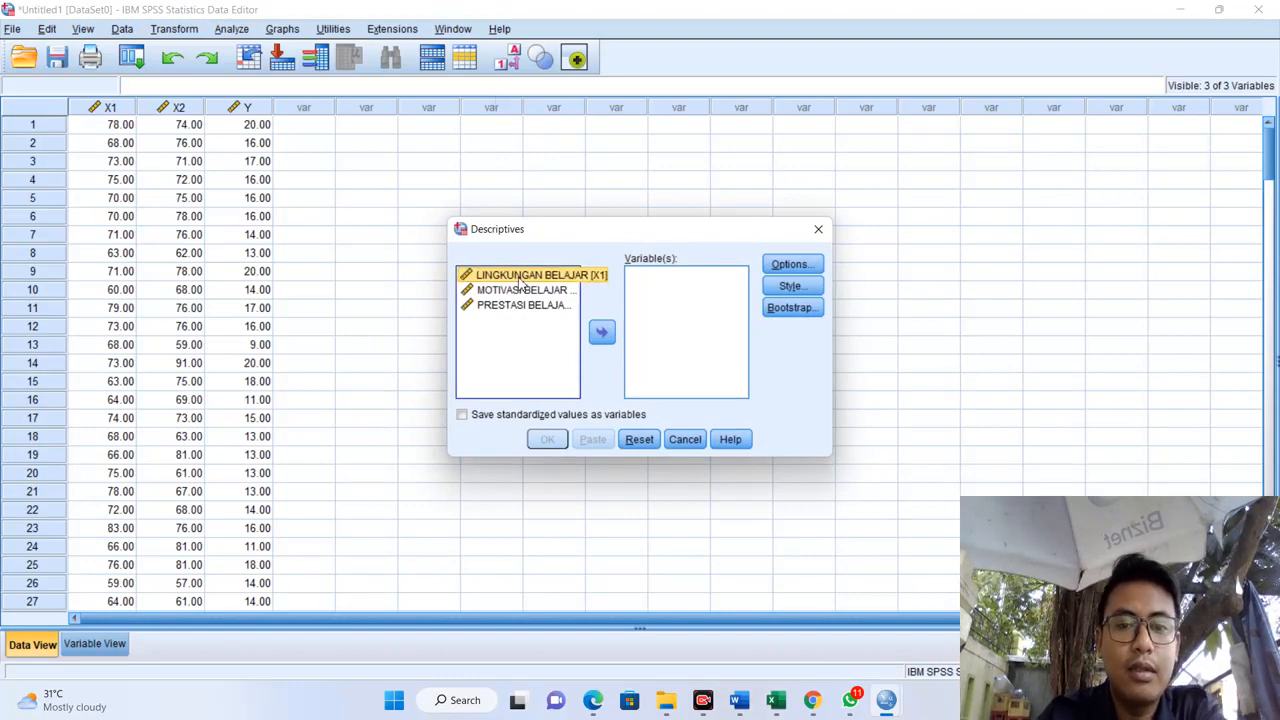
{"action": "left_click", "coordinate": [557, 307]}
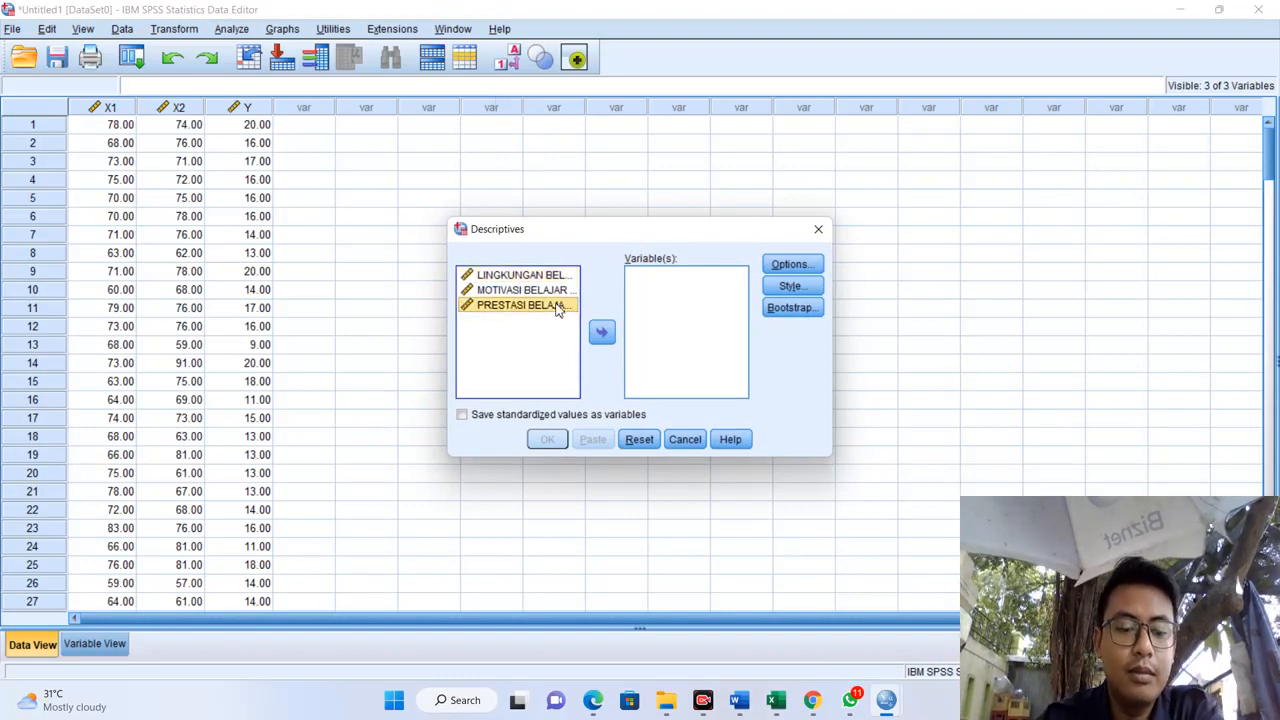
{"action": "key", "text": "ctrl+a"}
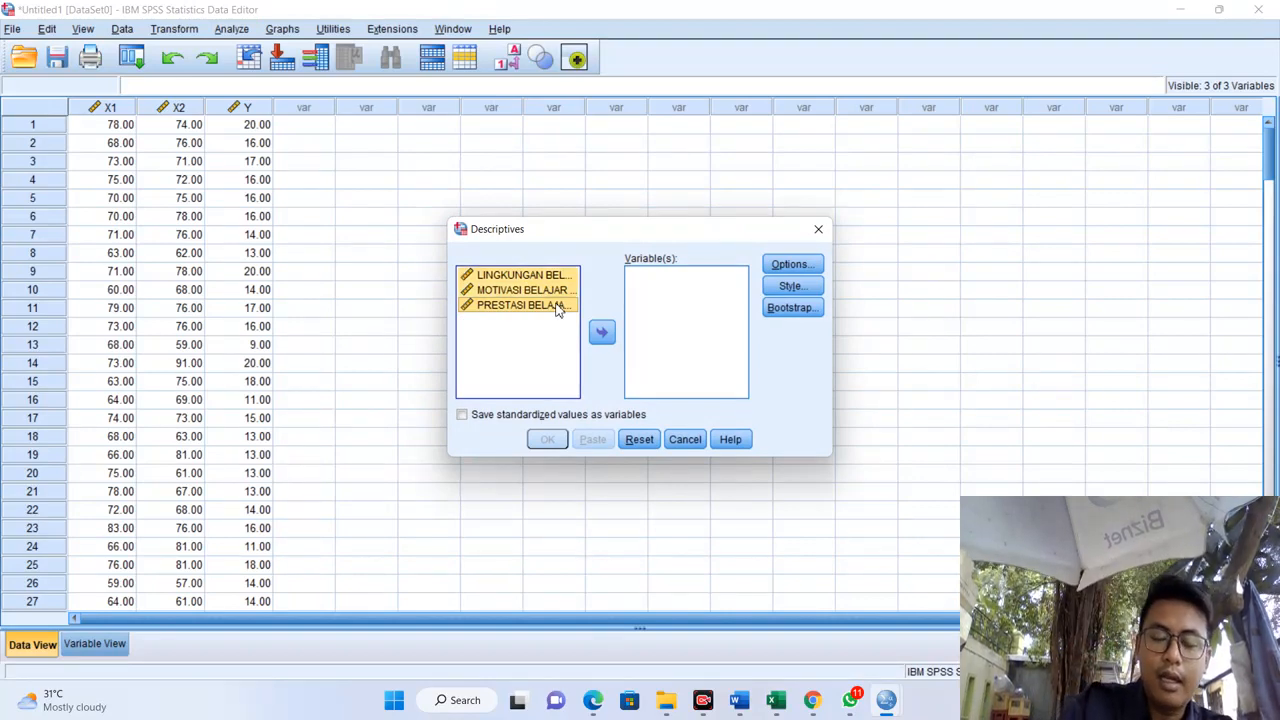
{"action": "left_click", "coordinate": [602, 333]}
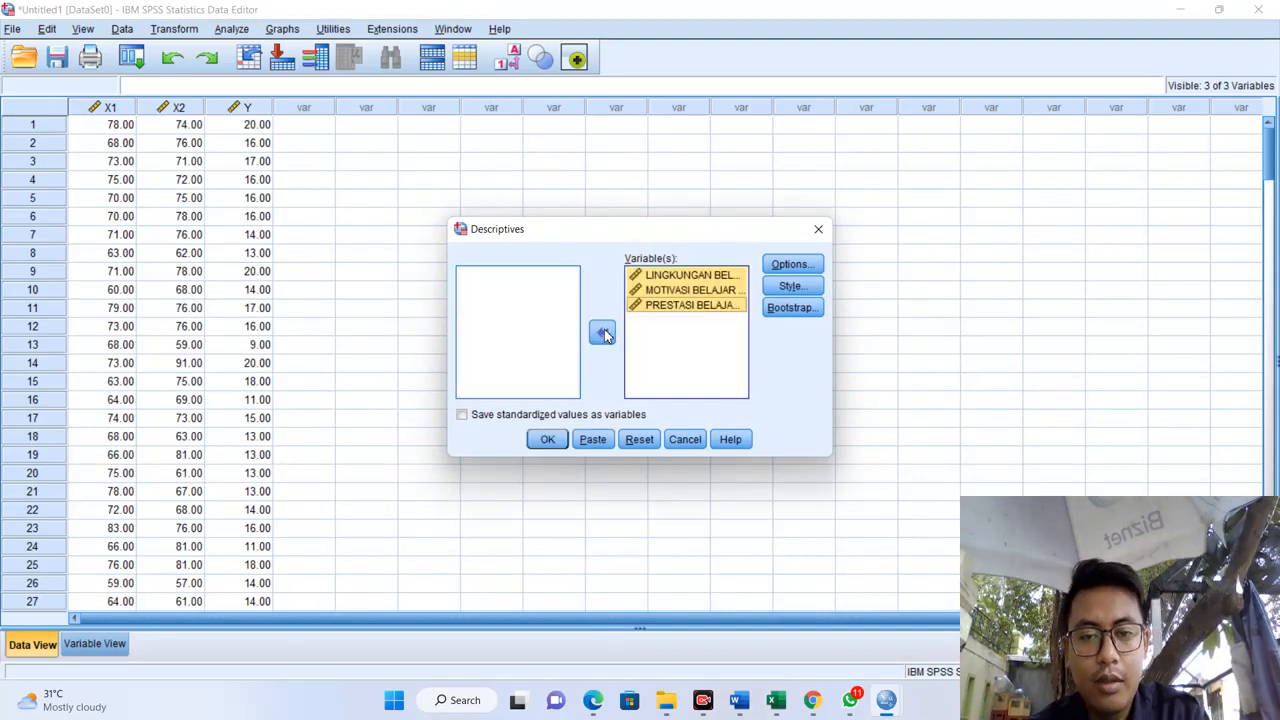
Keep mean, standard deviation, minimum and maximum as the statistics and run the Descriptives analysis.
{"action": "left_click", "coordinate": [795, 265]}
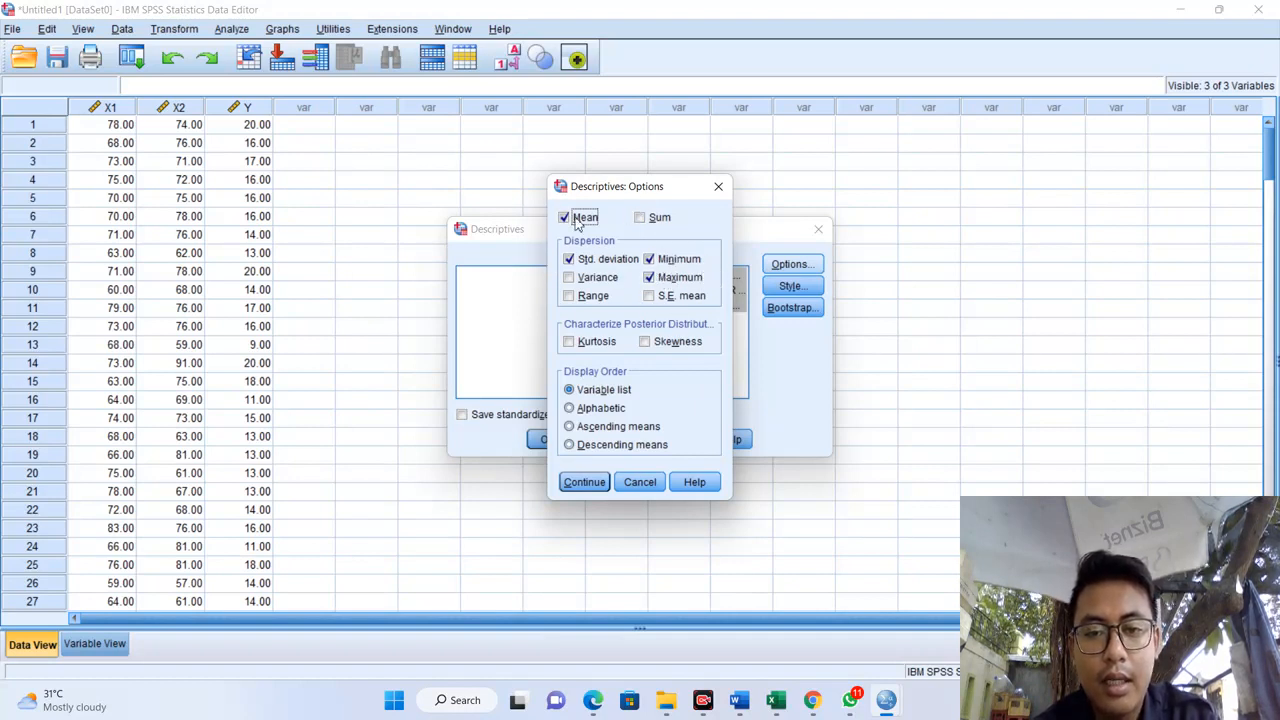
{"action": "left_click", "coordinate": [586, 484]}
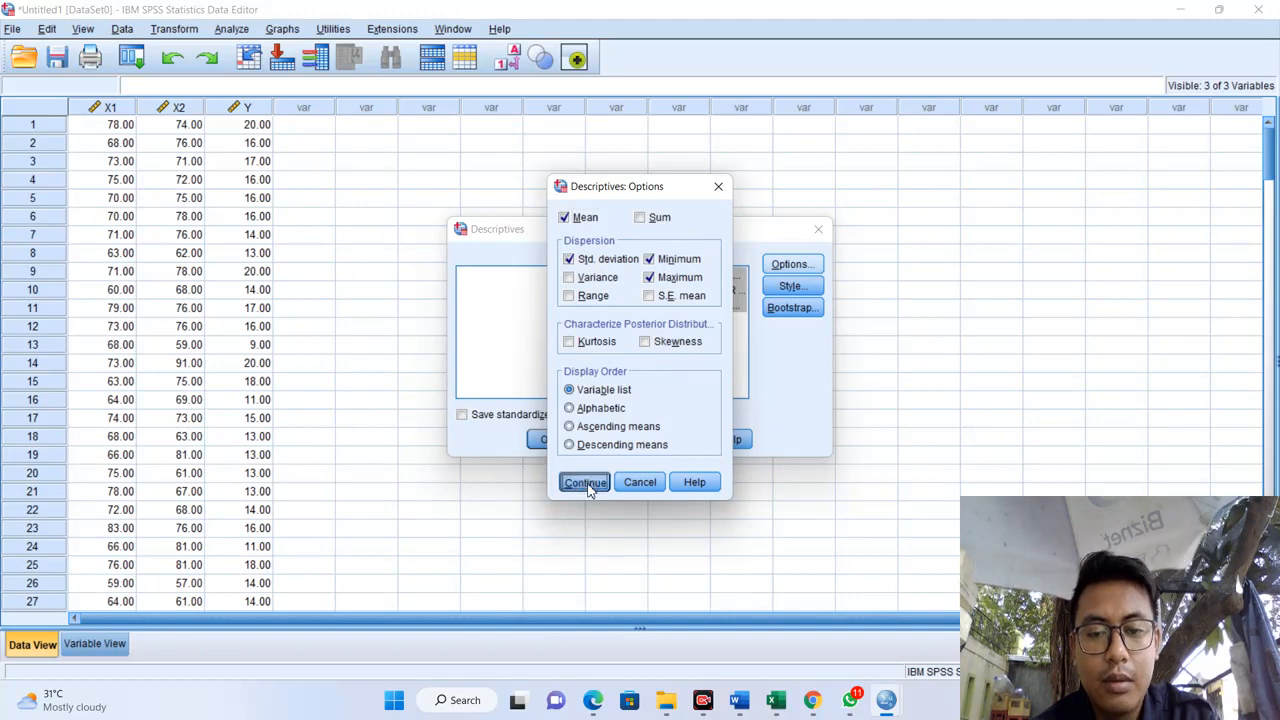
{"action": "left_click", "coordinate": [546, 442]}
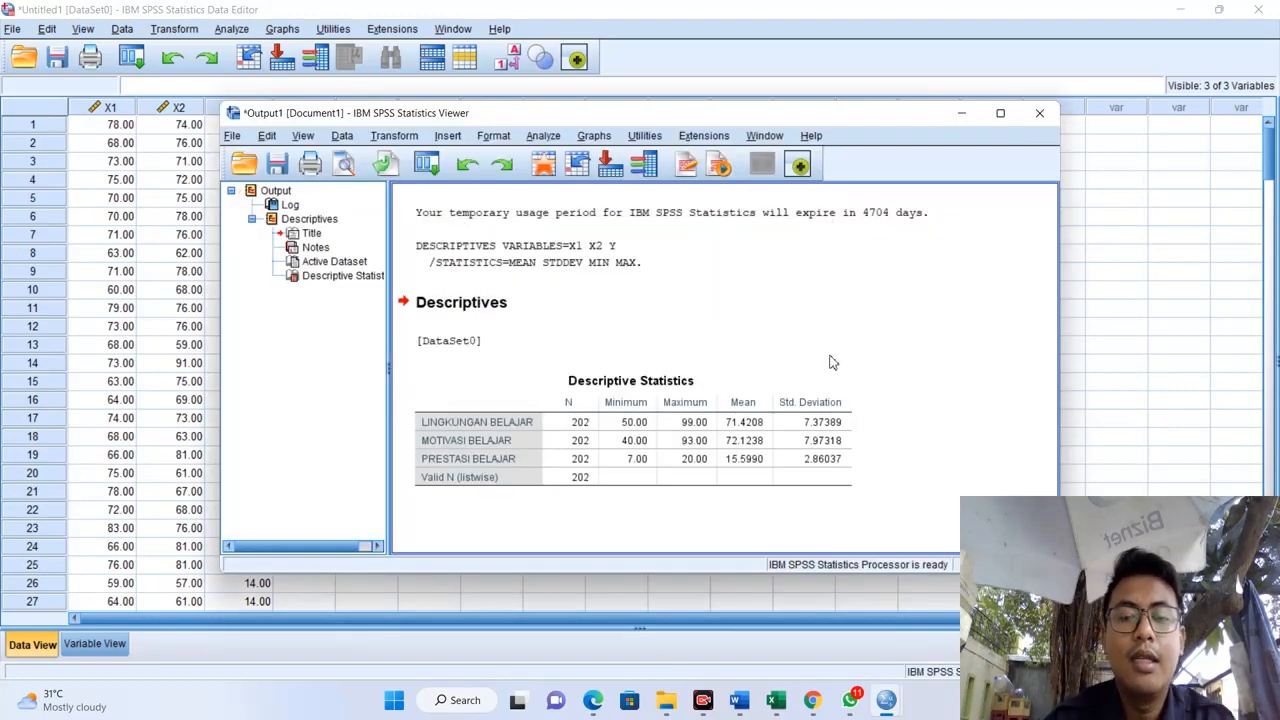
Arrange the SPSS output beside the thesis in Word and compare its Descriptive Statistics table with Tabel 4.1.
{"action": "left_click", "coordinate": [633, 385]}
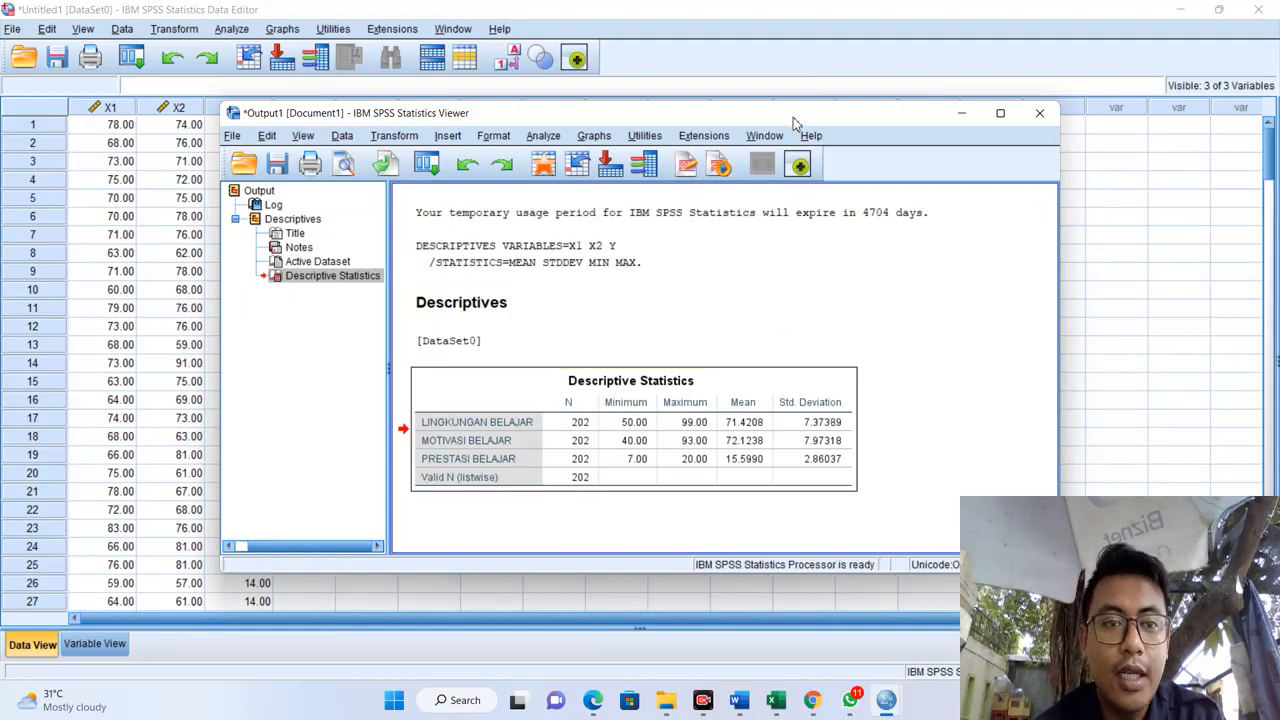
{"action": "left_click_drag", "start_coordinate": [793, 117], "coordinate": [653, 40]}
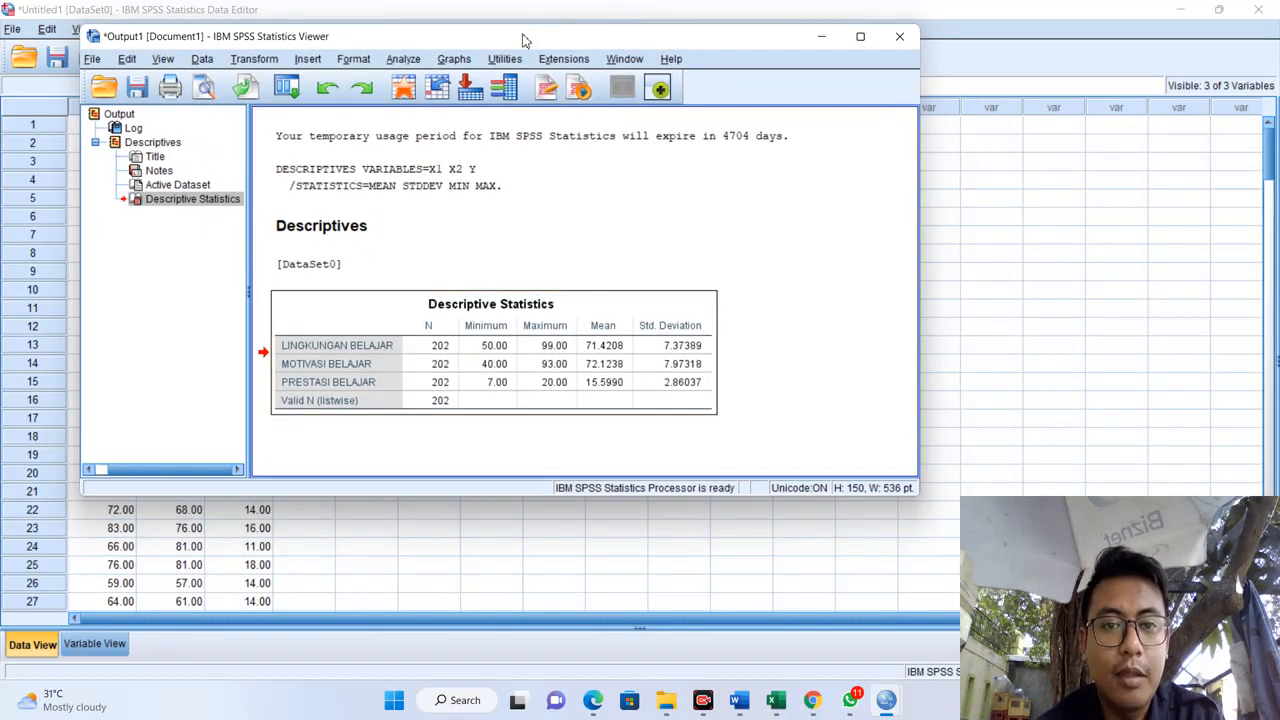
{"action": "left_click_drag", "start_coordinate": [520, 30], "coordinate": [444, 26]}
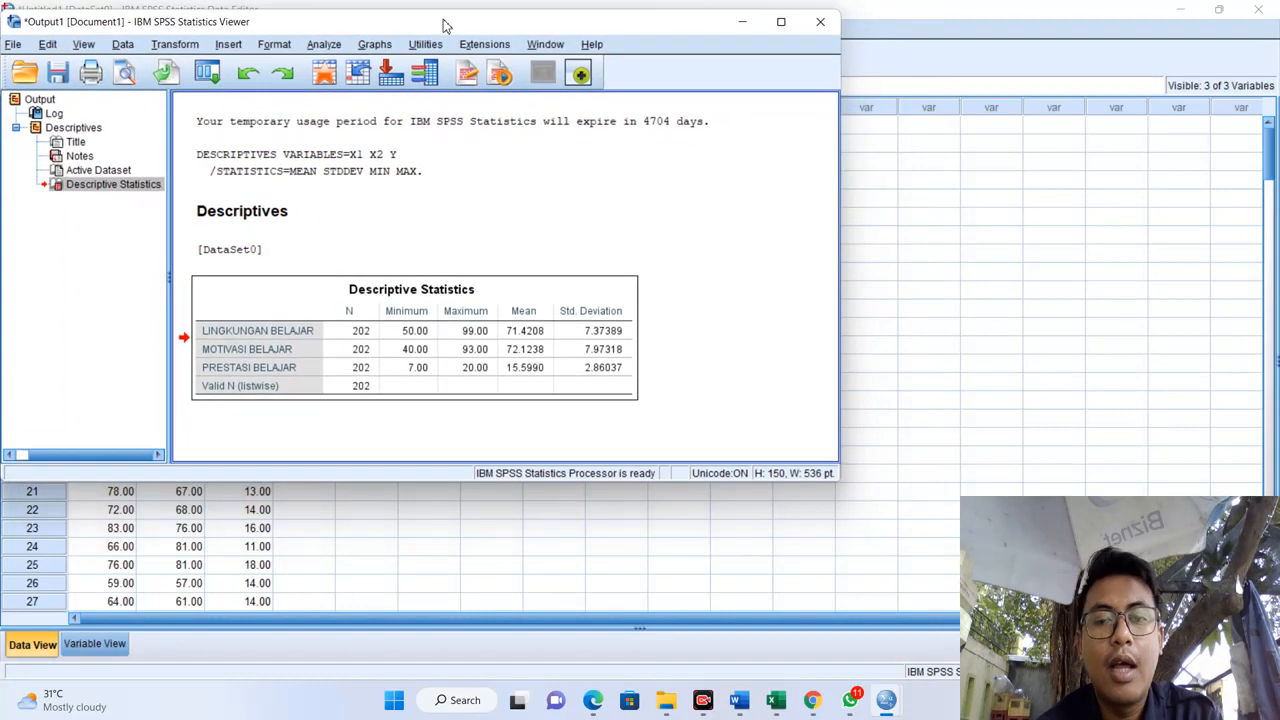
{"action": "left_click", "coordinate": [739, 701]}
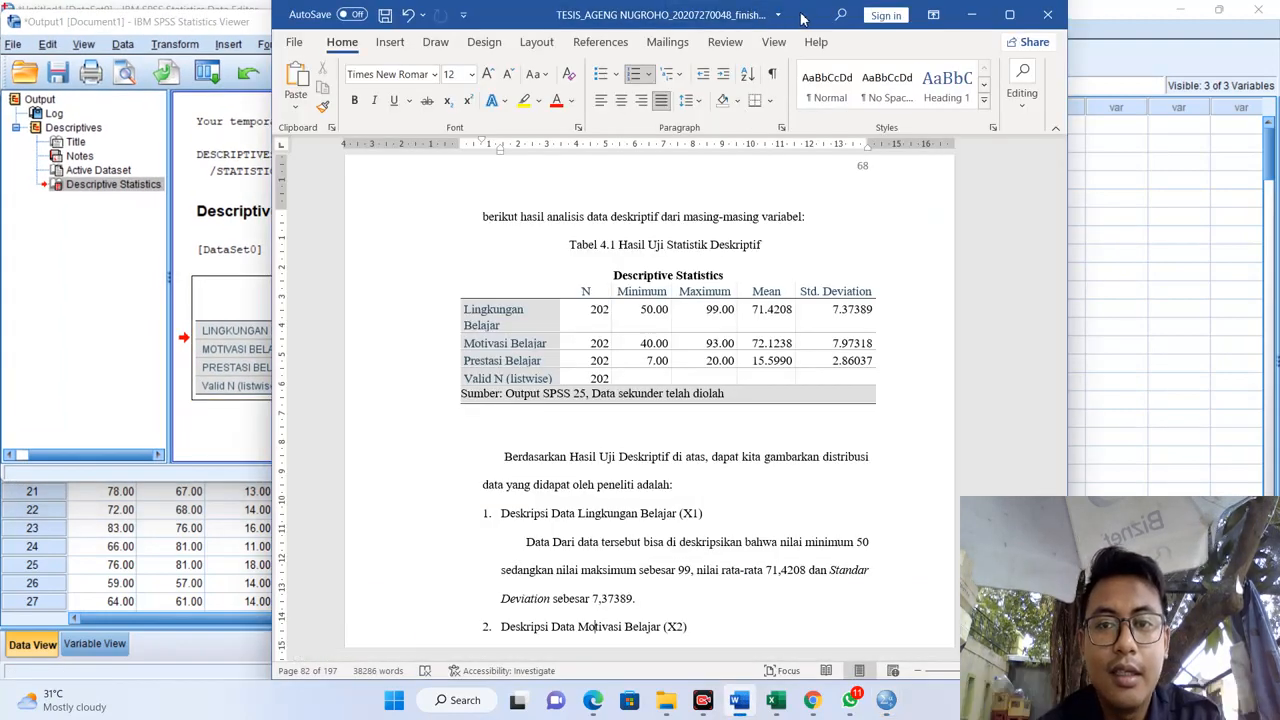
{"action": "left_click_drag", "start_coordinate": [803, 18], "coordinate": [1006, 9]}
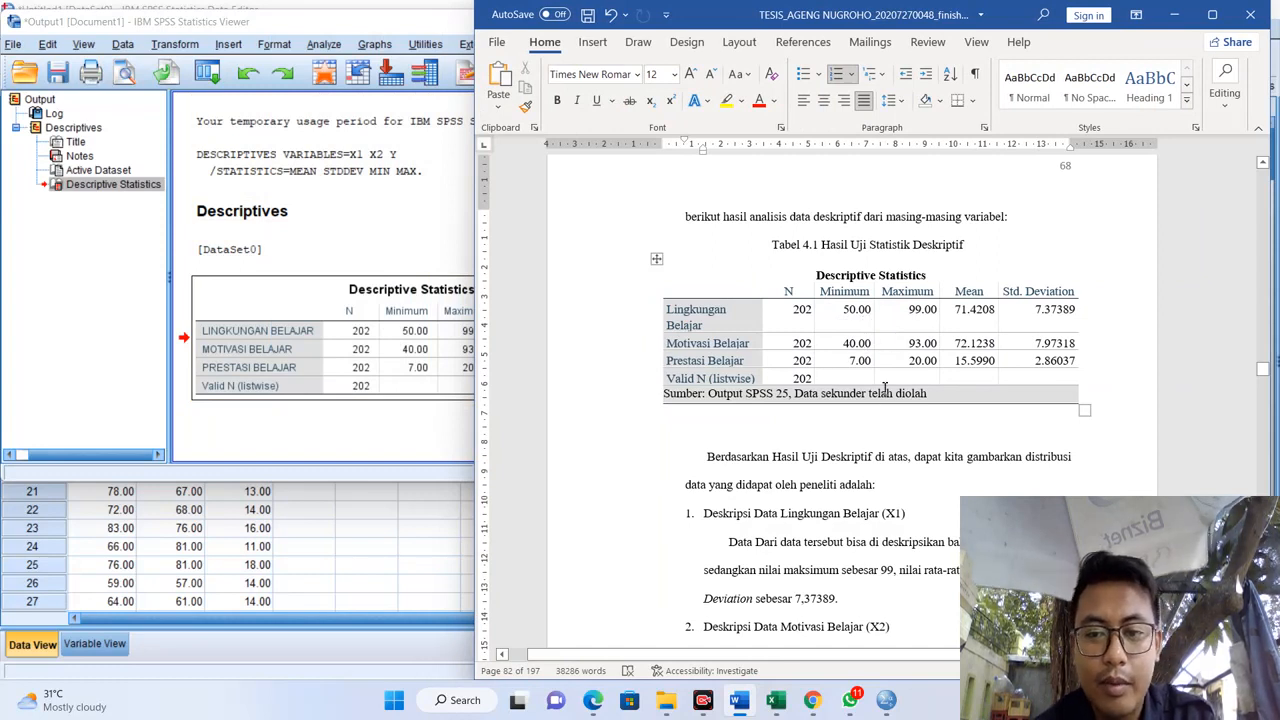
{"action": "left_click", "coordinate": [463, 333]}
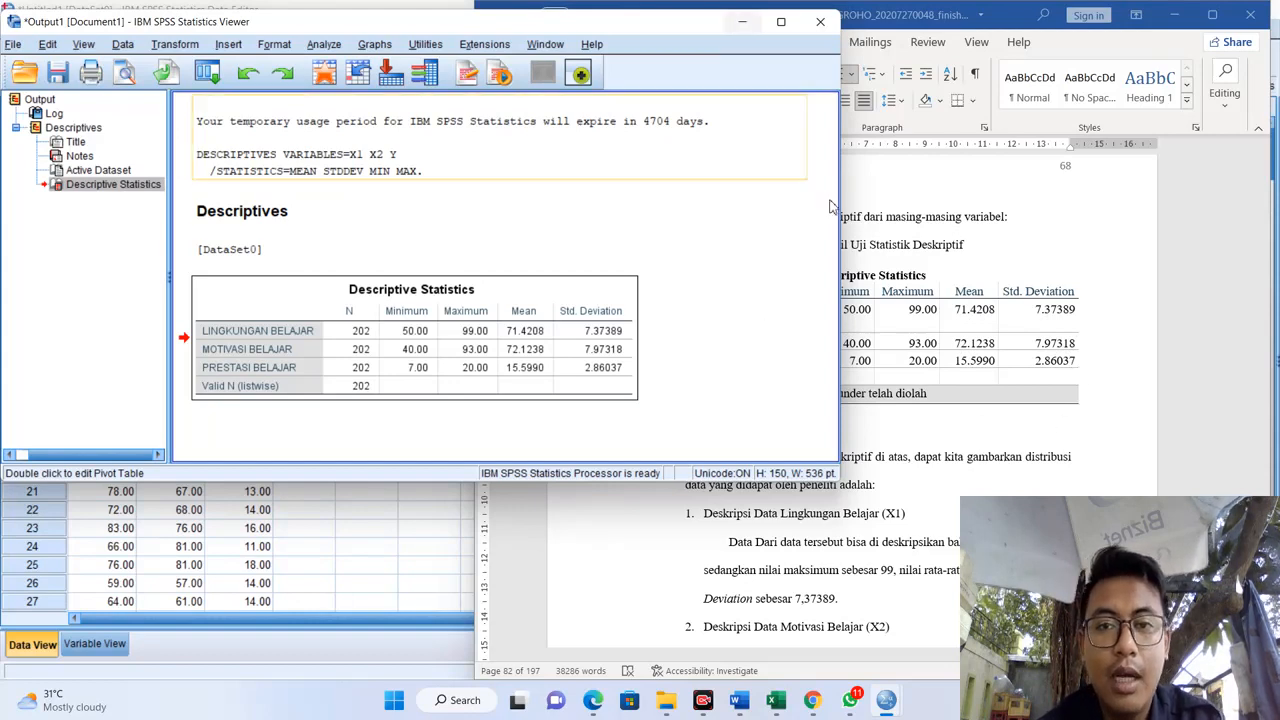
{"action": "left_click", "coordinate": [884, 265]}
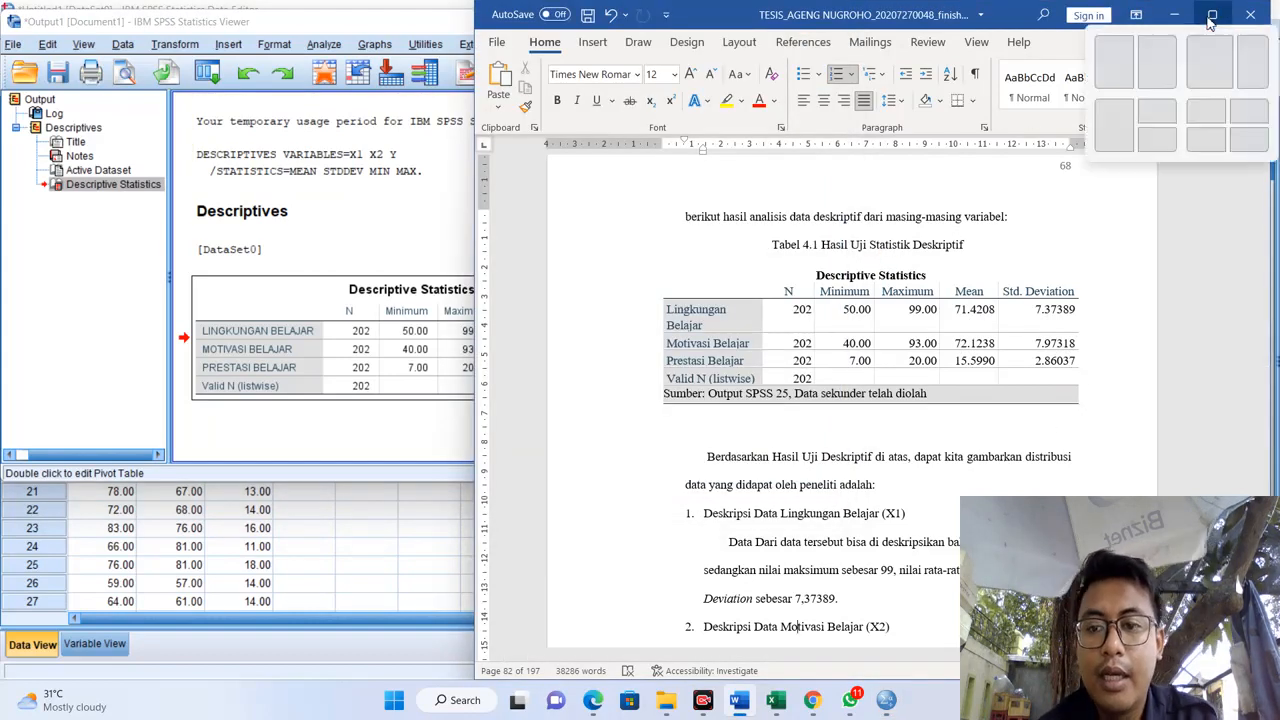
Maximize the thesis document and check the Lingkungan Belajar (X1) description against the first row of Tabel 4.1.
{"action": "left_click", "coordinate": [1210, 17]}
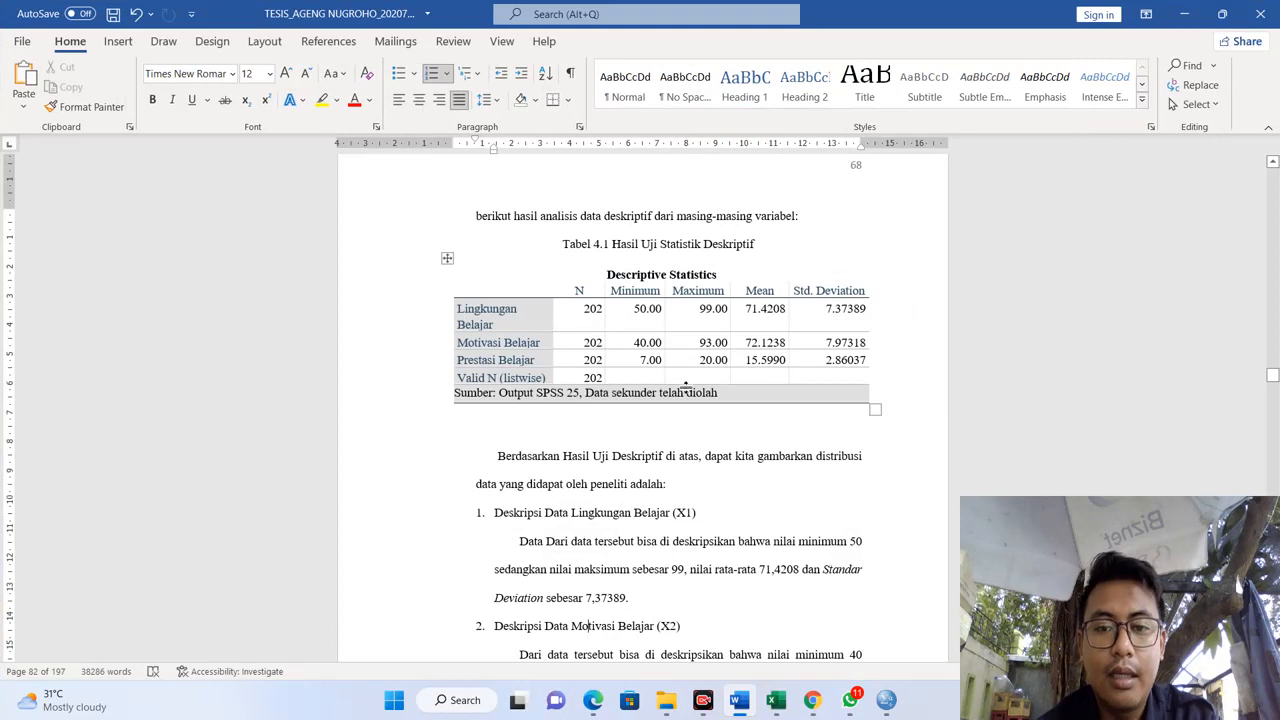
{"action": "scroll", "coordinate": [547, 473], "scroll_direction": "down", "scroll_amount": 1}
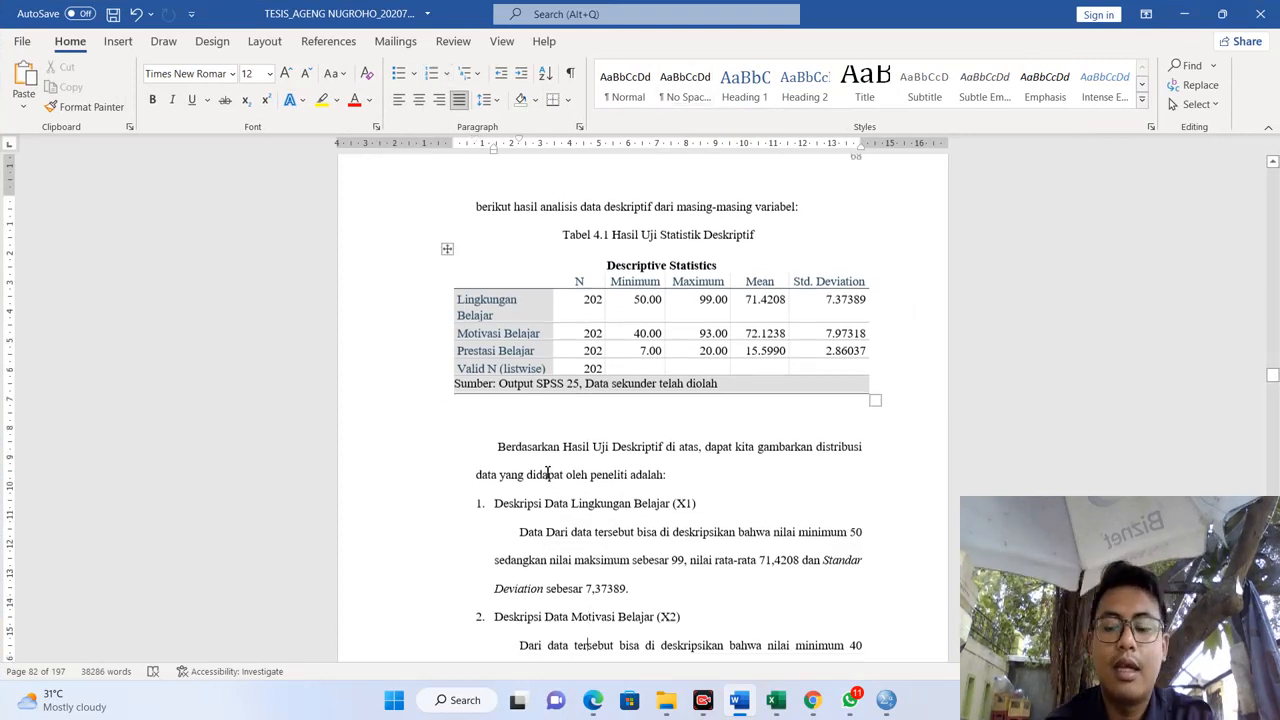
{"action": "scroll", "coordinate": [547, 473], "scroll_direction": "down", "scroll_amount": 2}
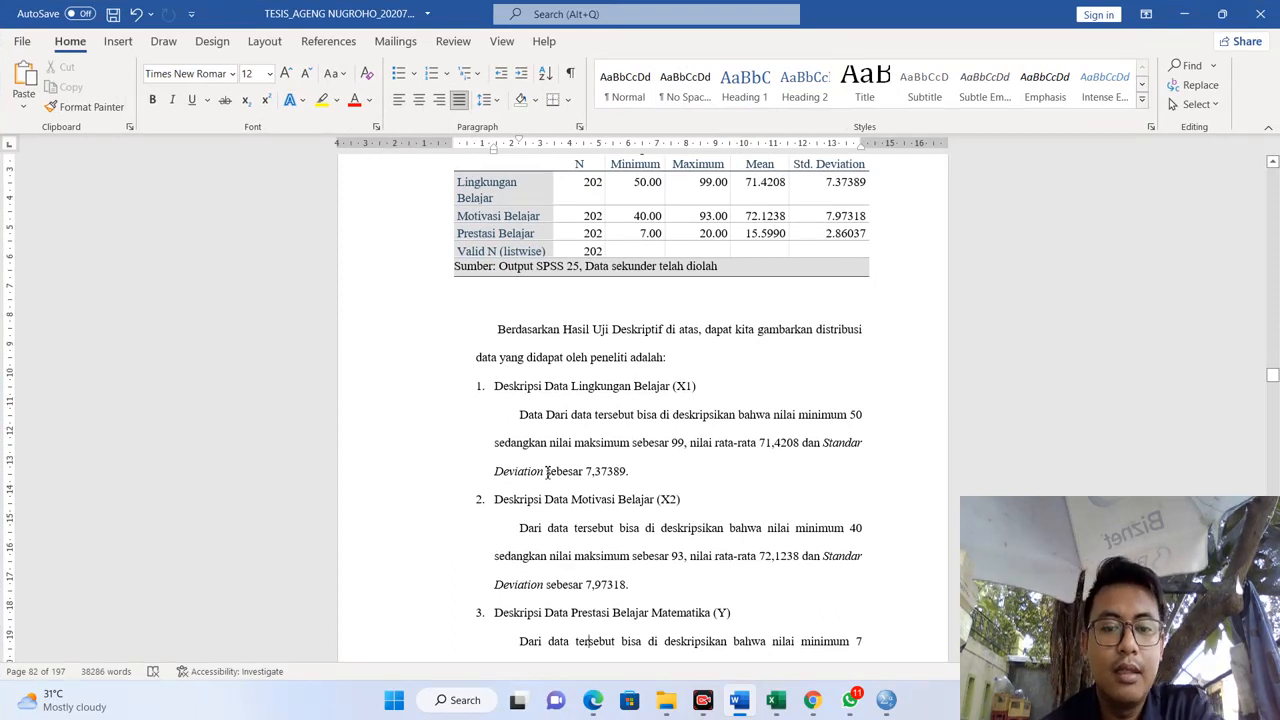
{"action": "left_click", "coordinate": [669, 389]}
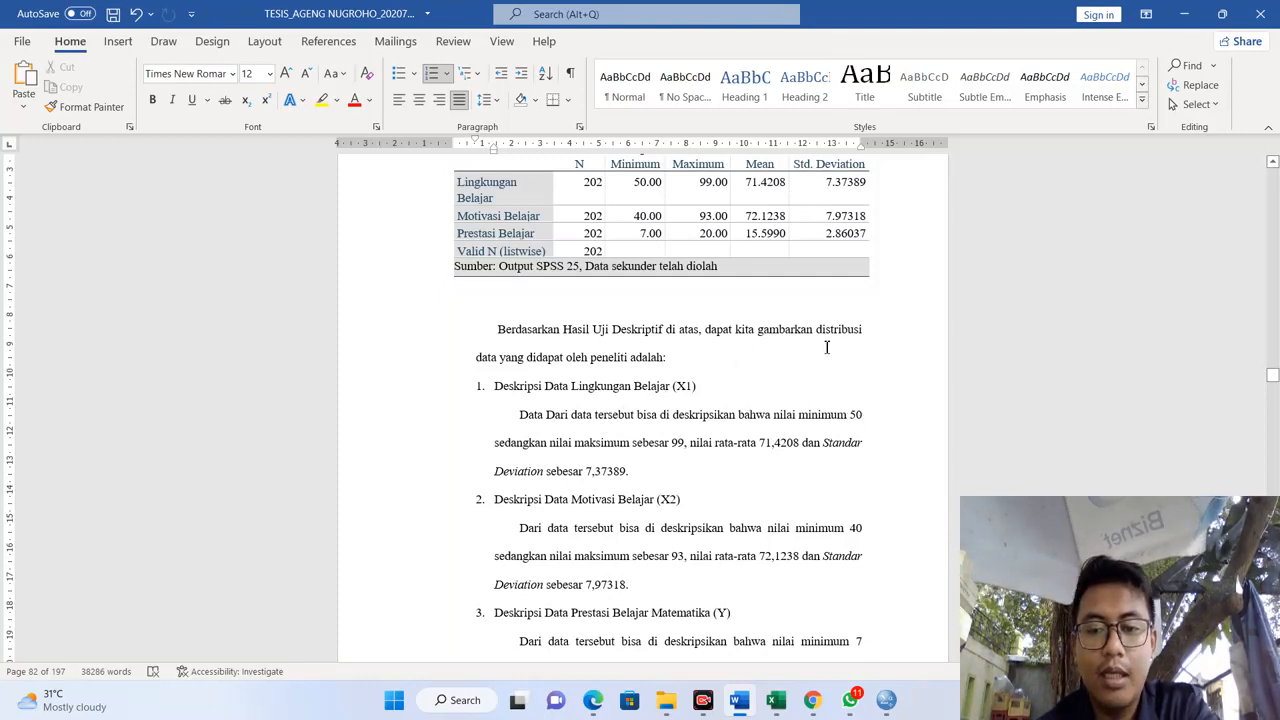
{"action": "left_click", "coordinate": [641, 195]}
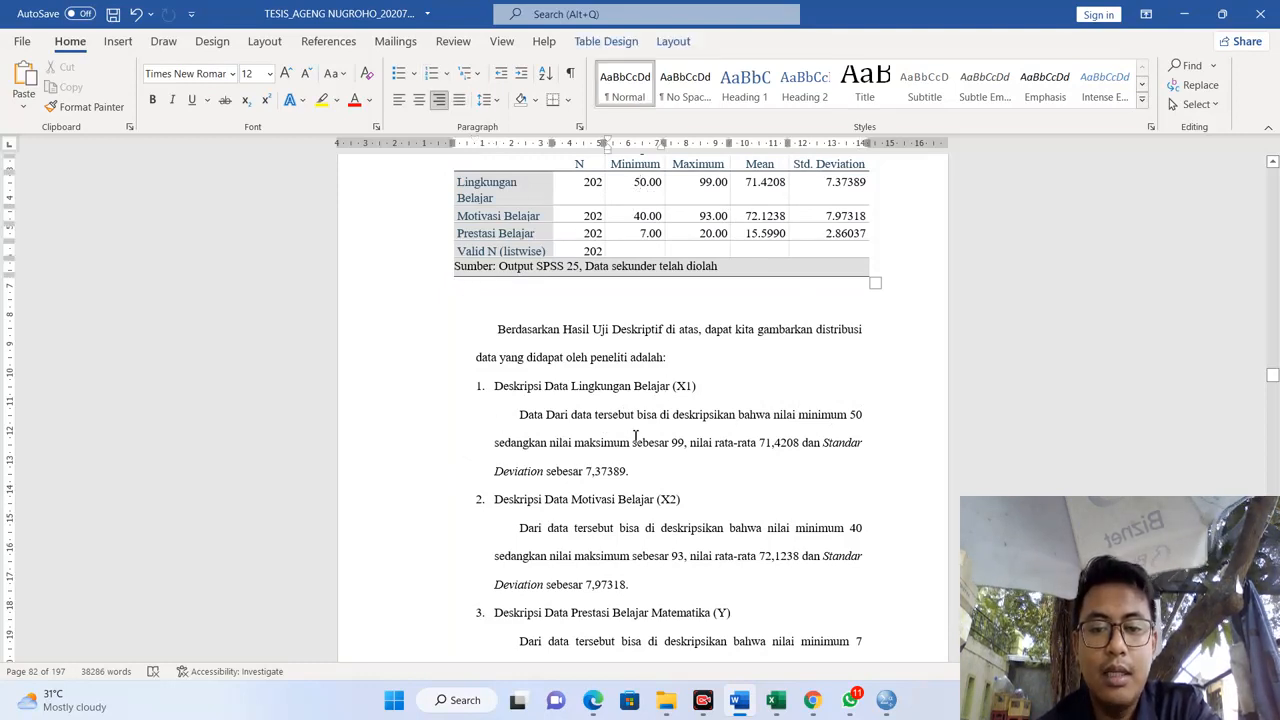
{"action": "left_click", "coordinate": [713, 184]}
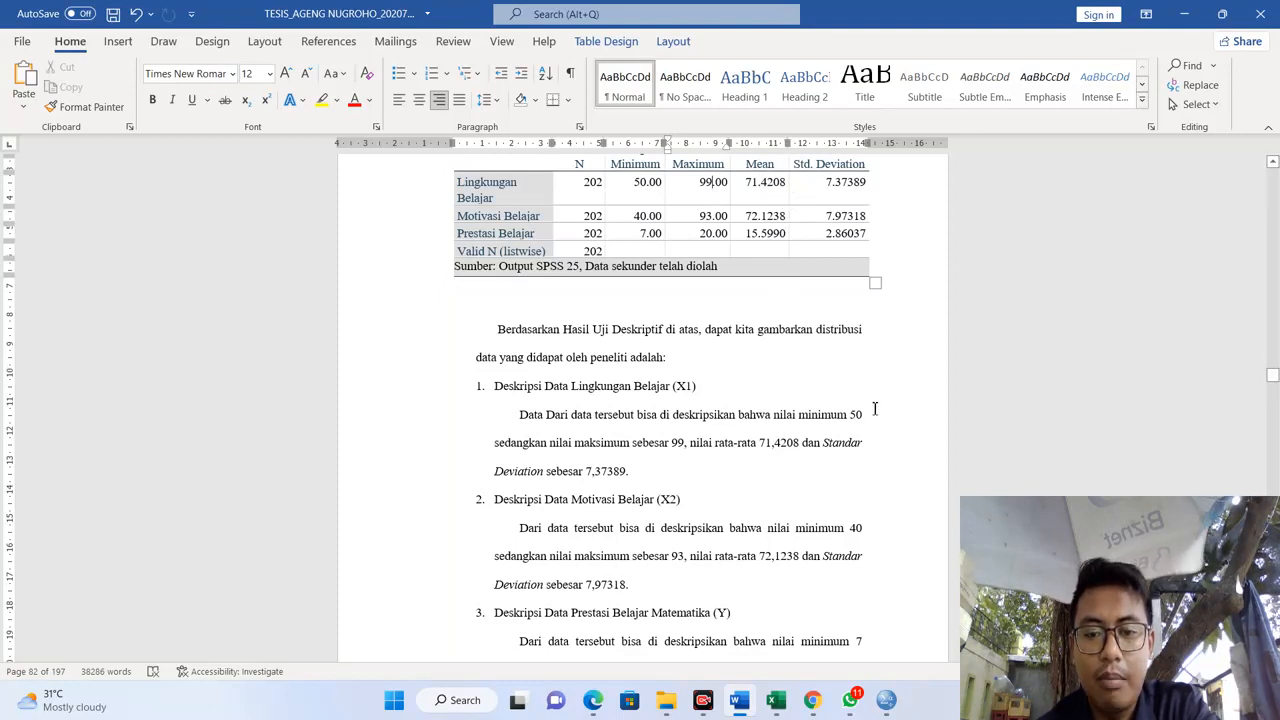
{"action": "left_click", "coordinate": [833, 450]}
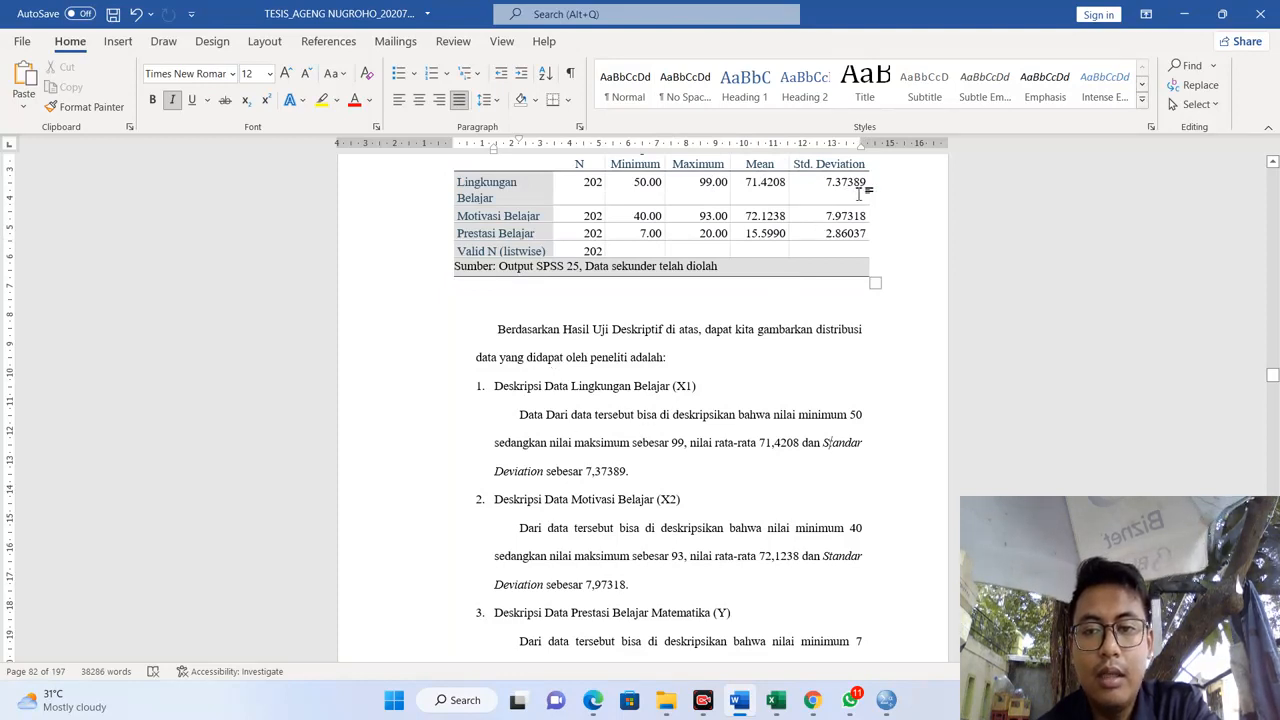
Check the Motivasi Belajar (X2) and Prestasi Belajar Matematika (Y) descriptions against their rows in Tabel 4.1.
{"action": "left_click", "coordinate": [620, 538]}
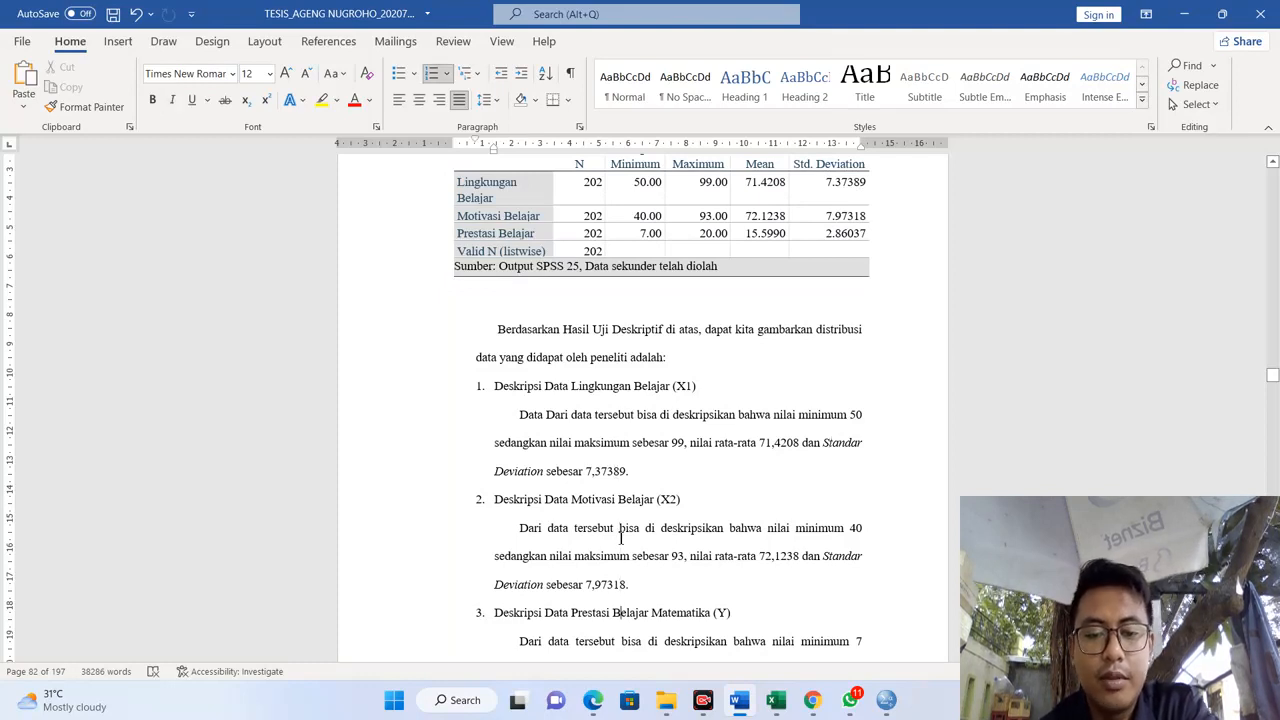
{"action": "scroll", "coordinate": [620, 538], "scroll_direction": "down", "scroll_amount": 1}
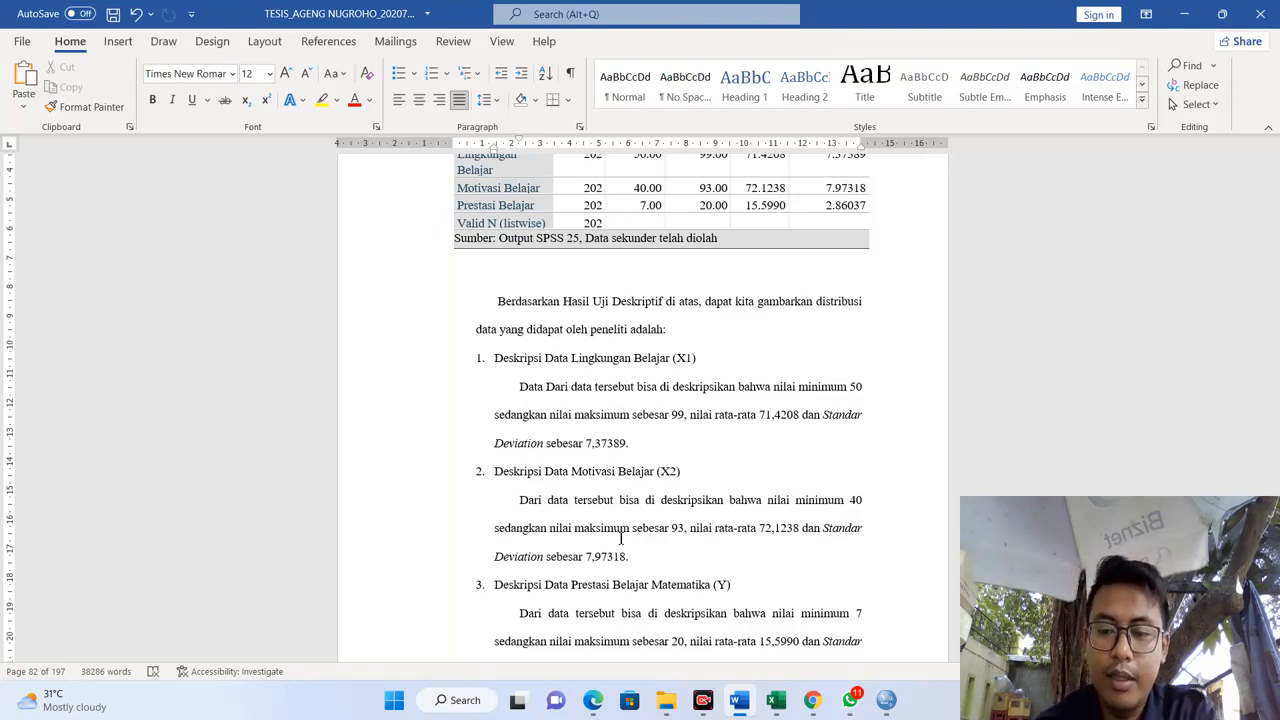
{"action": "scroll", "coordinate": [620, 538], "scroll_direction": "down", "scroll_amount": 1}
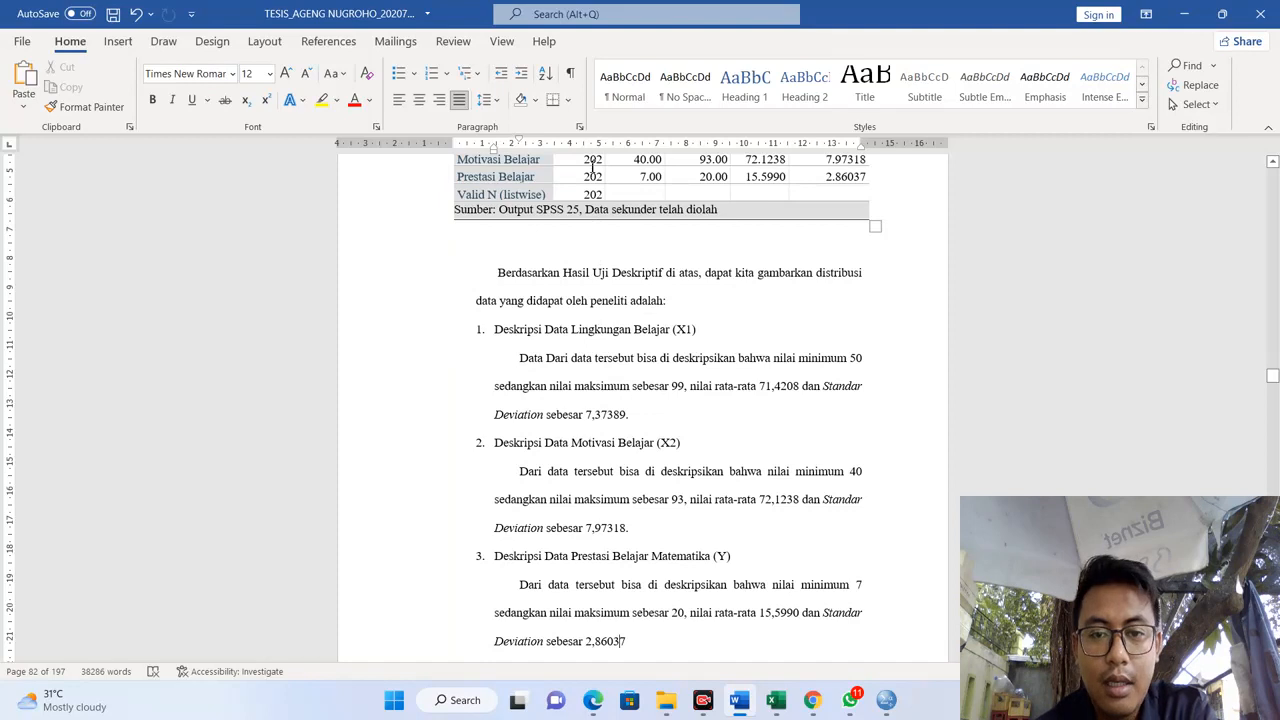
{"action": "left_click", "coordinate": [637, 180]}
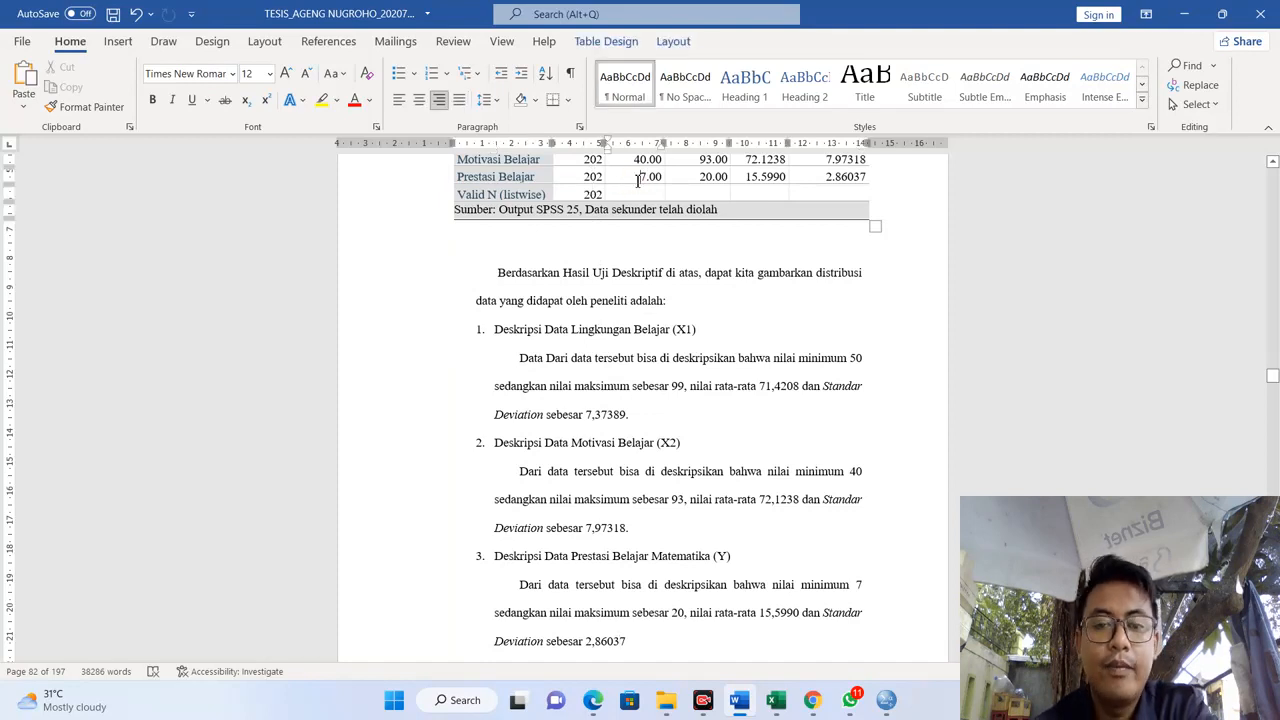
{"action": "scroll", "coordinate": [637, 180], "scroll_direction": "up", "scroll_amount": 2}
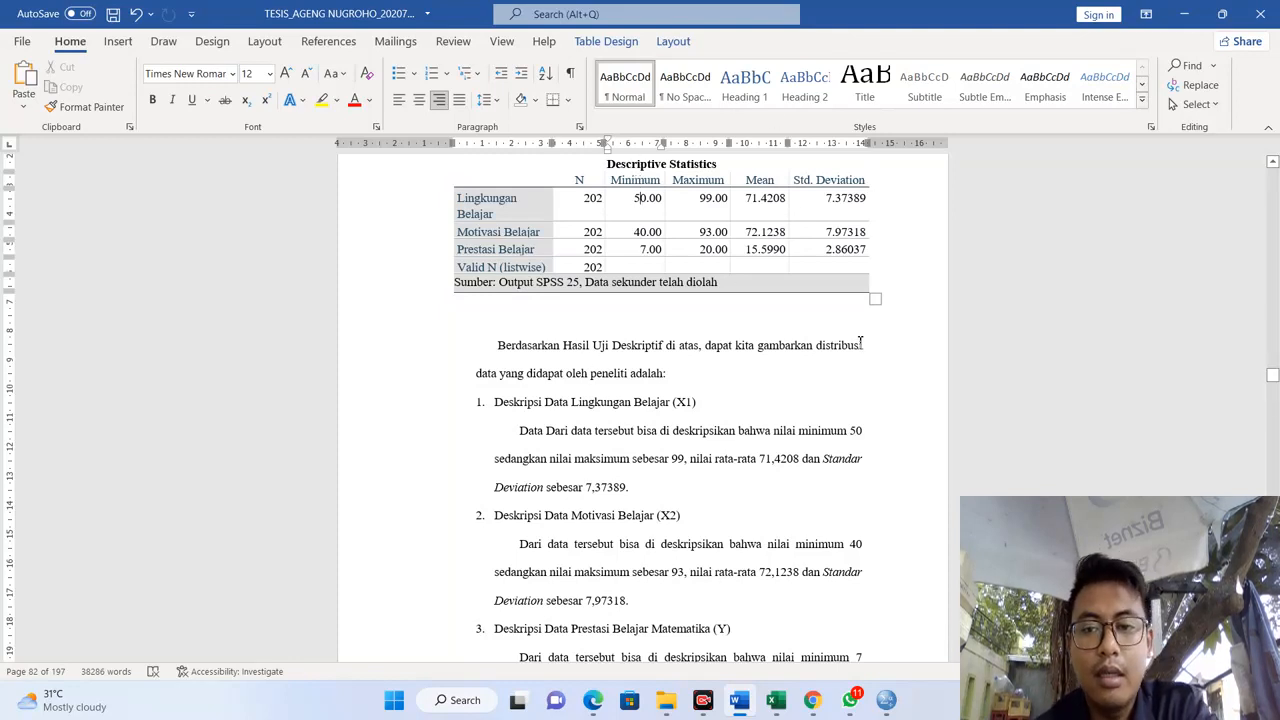
Read through the three numbered variable descriptions below Tabel 4.1, down to the Prestasi Belajar Matematika (Y) paragraph.
{"action": "key", "text": "Down"}
{"action": "key", "text": "Down"}
{"action": "key", "text": "Down"}
{"action": "key", "text": "Down"}
{"action": "key", "text": "Down"}
{"action": "key", "text": "Down"}
{"action": "key", "text": "Down"}
{"action": "key", "text": "Down"}
{"action": "key", "text": "Down"}
{"action": "key", "text": "Down"}
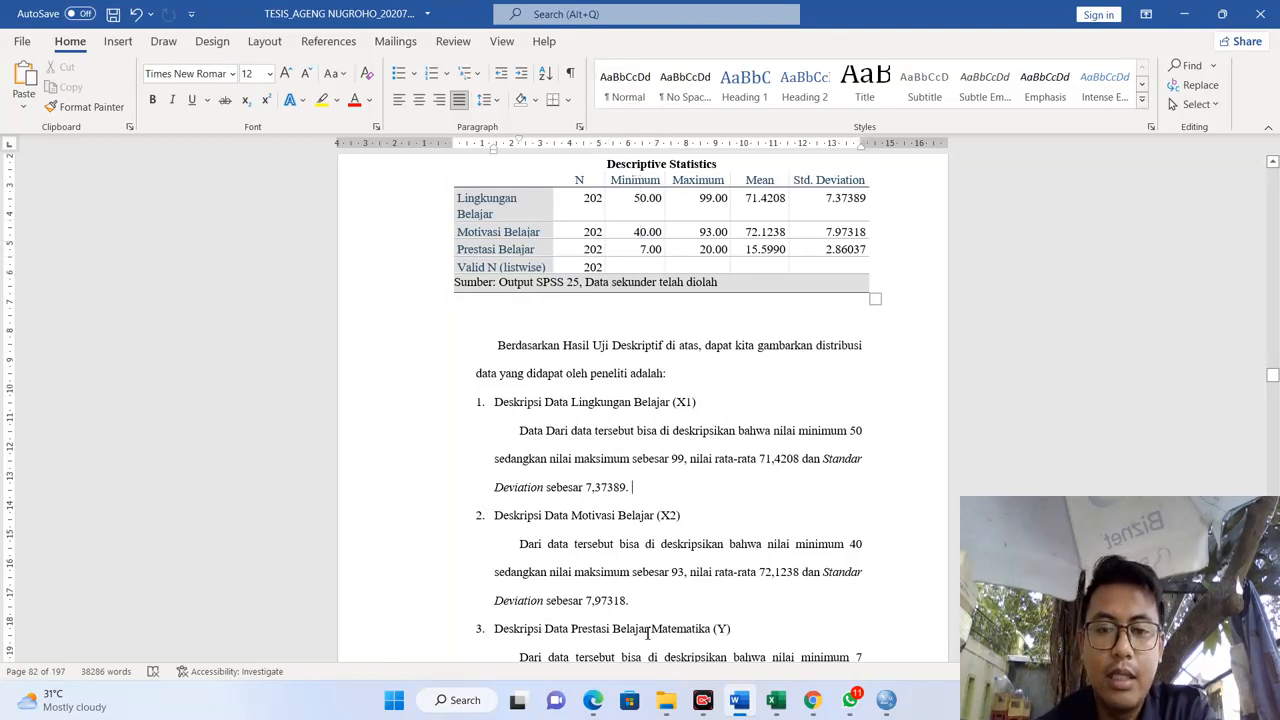
{"action": "key", "text": "Down"}
{"action": "key", "text": "Down"}
{"action": "key", "text": "Down"}
{"action": "key", "text": "Down"}
{"action": "key", "text": "Down"}
{"action": "key", "text": "Down"}
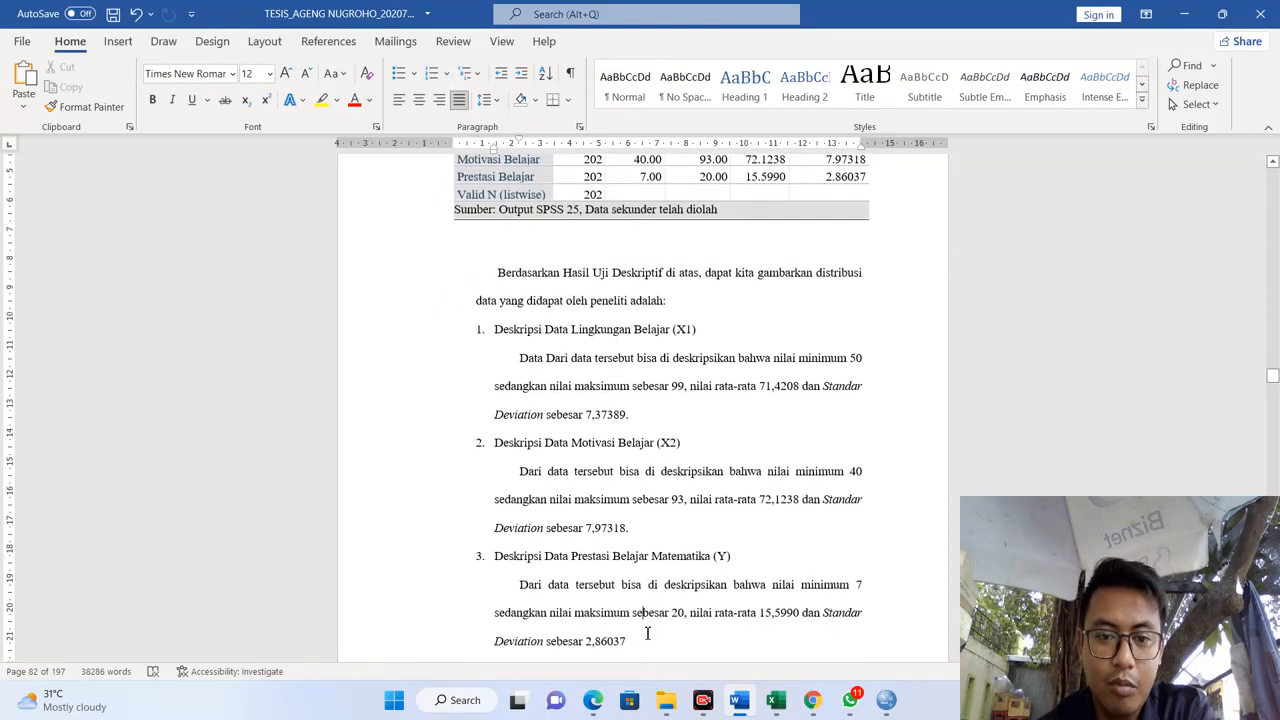
Go back past Tabel 4.1 to the paragraph on page 67 that introduces the descriptive analysis and examine it.
{"action": "key", "text": "Up"}
{"action": "key", "text": "Up"}
{"action": "key", "text": "Up"}
{"action": "key", "text": "Up"}
{"action": "key", "text": "Up"}
{"action": "key", "text": "Up"}
{"action": "key", "text": "Up"}
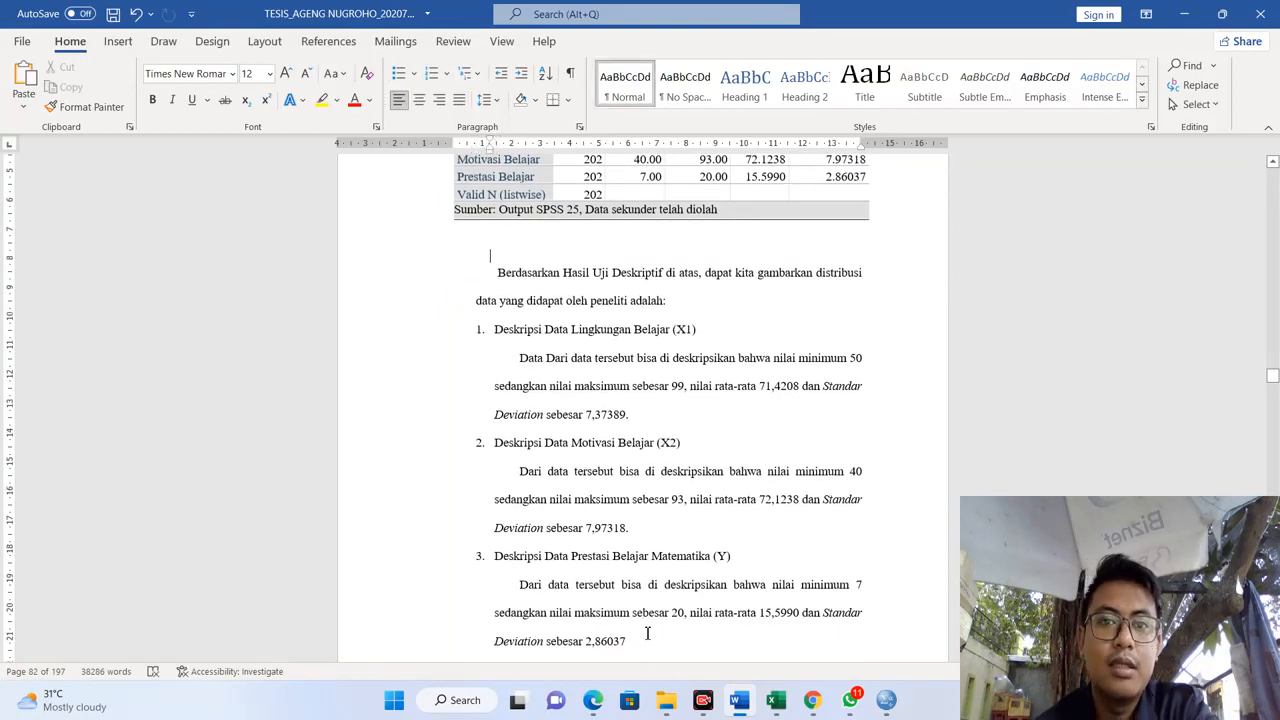
{"action": "key", "text": "Up"}
{"action": "key", "text": "Up"}
{"action": "key", "text": "Up"}
{"action": "key", "text": "Up"}
{"action": "key", "text": "Up"}
{"action": "key", "text": "Up"}
{"action": "key", "text": "Up"}
{"action": "key", "text": "Up"}
{"action": "key", "text": "Up"}
{"action": "key", "text": "Up"}
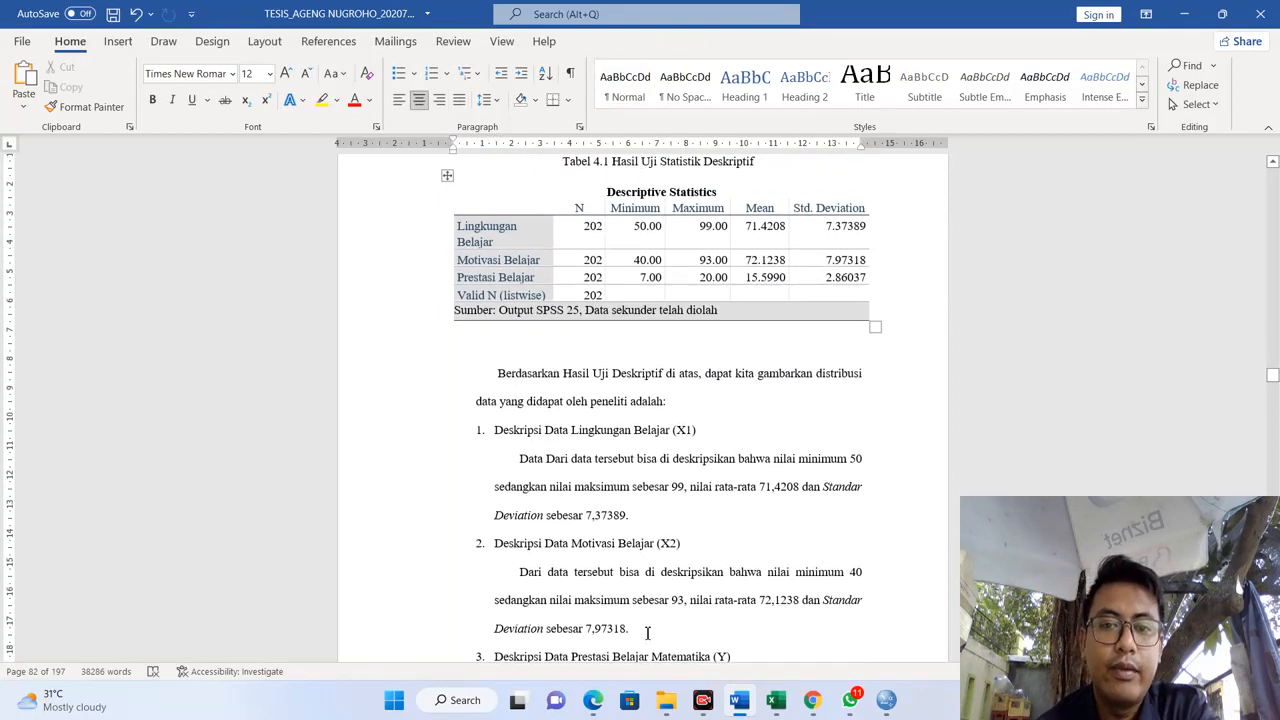
{"action": "key", "text": "Up"}
{"action": "key", "text": "Up"}
{"action": "key", "text": "Up"}
{"action": "key", "text": "Up"}
{"action": "key", "text": "Up"}
{"action": "key", "text": "Up"}
{"action": "key", "text": "Up"}
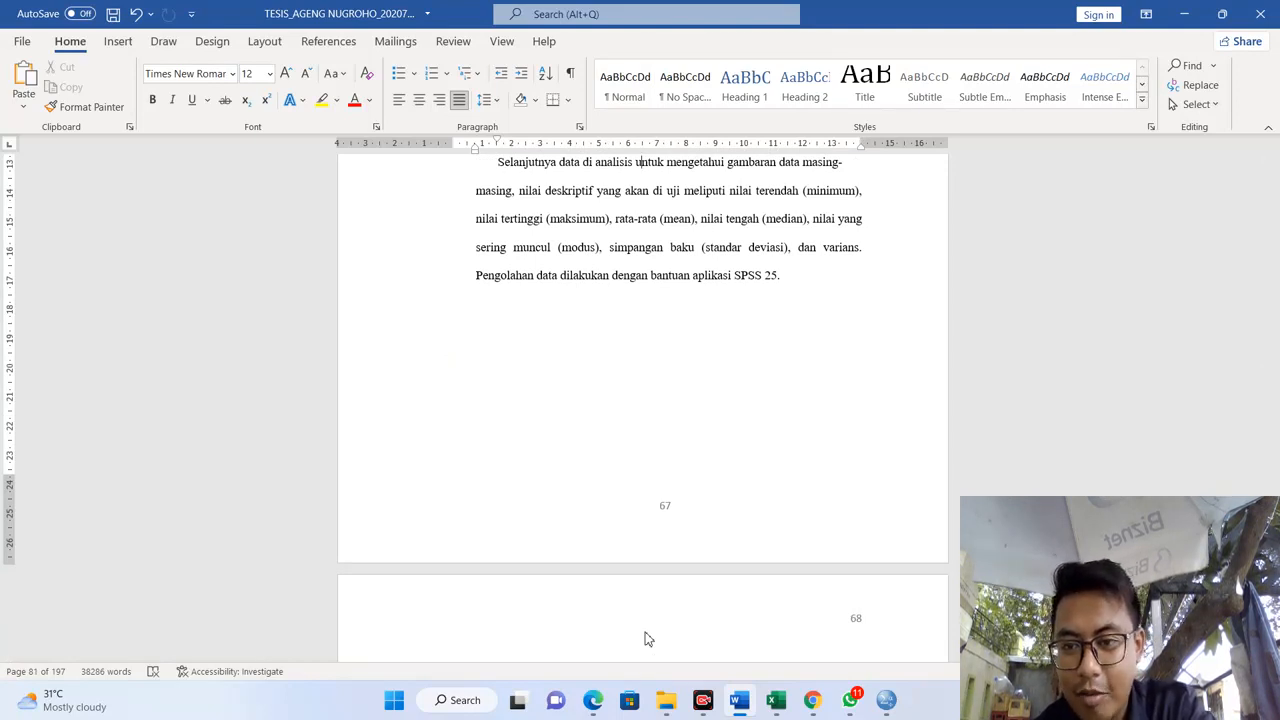
Return to Tabel 4.1 on page 68 and review it together with the X1 description beneath it.
{"action": "key", "text": "Down"}
{"action": "key", "text": "Down"}
{"action": "key", "text": "Down"}
{"action": "key", "text": "Down"}
{"action": "key", "text": "Down"}
{"action": "key", "text": "Down"}
{"action": "key", "text": "Down"}
{"action": "key", "text": "Down"}
{"action": "key", "text": "Down"}
{"action": "key", "text": "Down"}
{"action": "key", "text": "Down"}
{"action": "key", "text": "Down"}
{"action": "key", "text": "Down"}
{"action": "key", "text": "Down"}
{"action": "key", "text": "Down"}
{"action": "key", "text": "Down"}
{"action": "key", "text": "Down"}
{"action": "key", "text": "Down"}
{"action": "key", "text": "Down"}
{"action": "key", "text": "Down"}
{"action": "key", "text": "Down"}
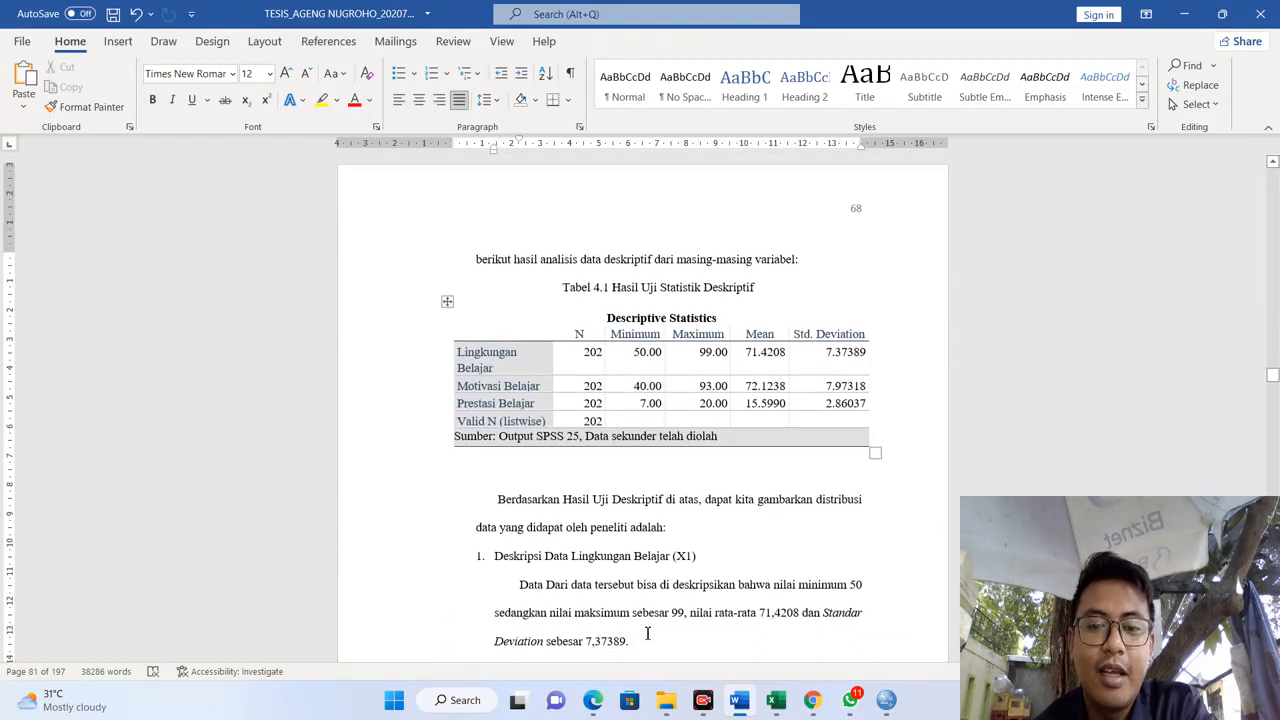
{"action": "key", "text": "Down"}
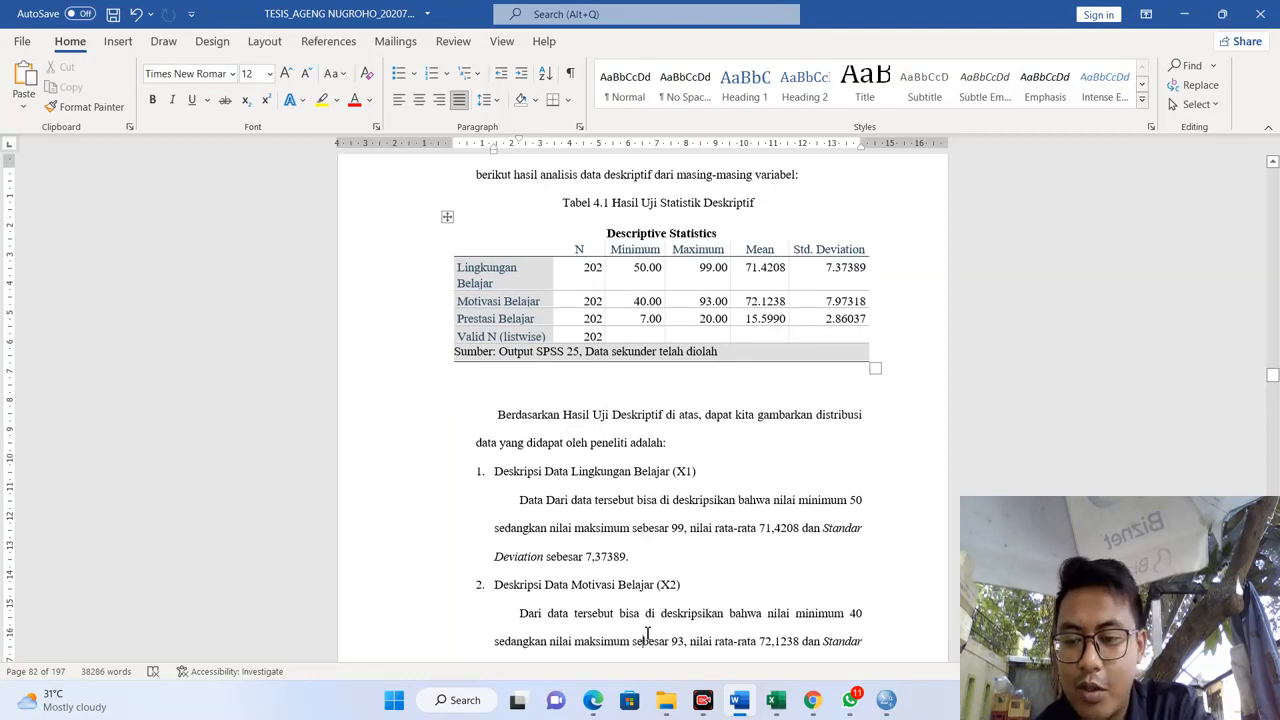
Review the remaining text to the end of the Y description, then return to the X2 description.
{"action": "key", "text": "Down"}
{"action": "key", "text": "Down"}
{"action": "key", "text": "Down"}
{"action": "key", "text": "Down"}
{"action": "key", "text": "Down"}
{"action": "key", "text": "Down"}
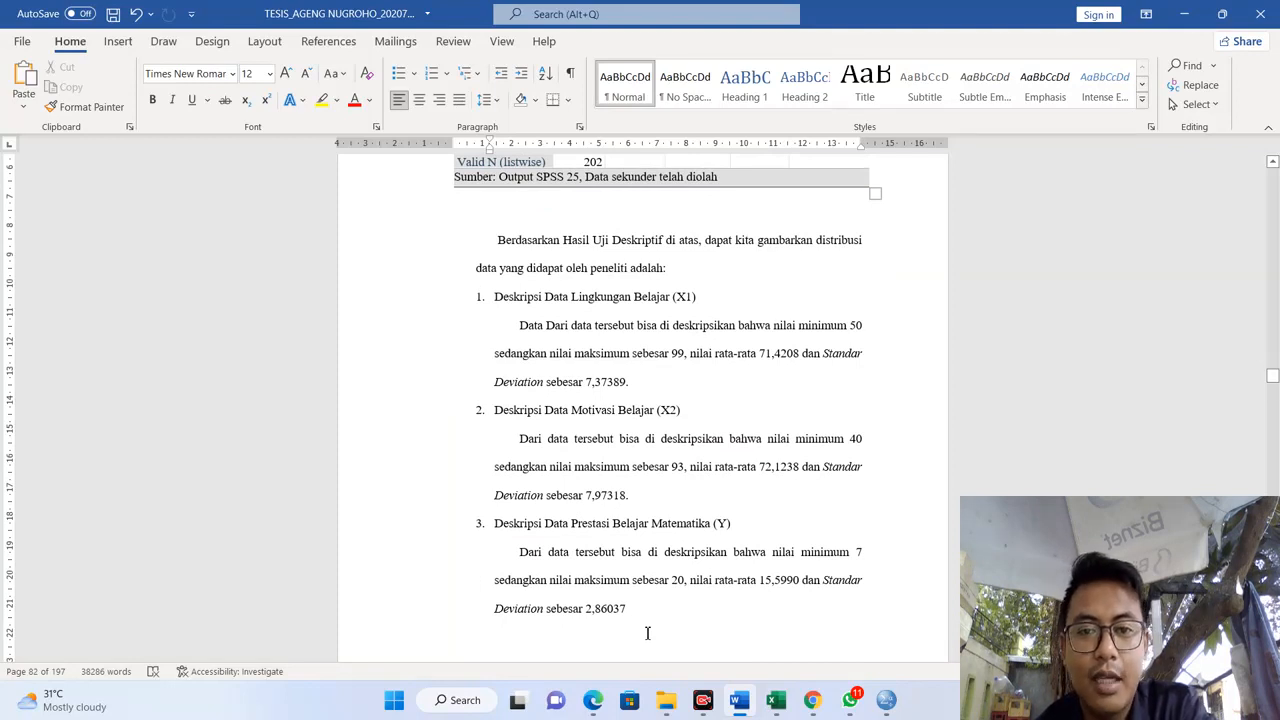
{"action": "key", "text": "Up"}
{"action": "key", "text": "Up"}
{"action": "key", "text": "Up"}
{"action": "key", "text": "Up"}
{"action": "key", "text": "Up"}
{"action": "key", "text": "Up"}
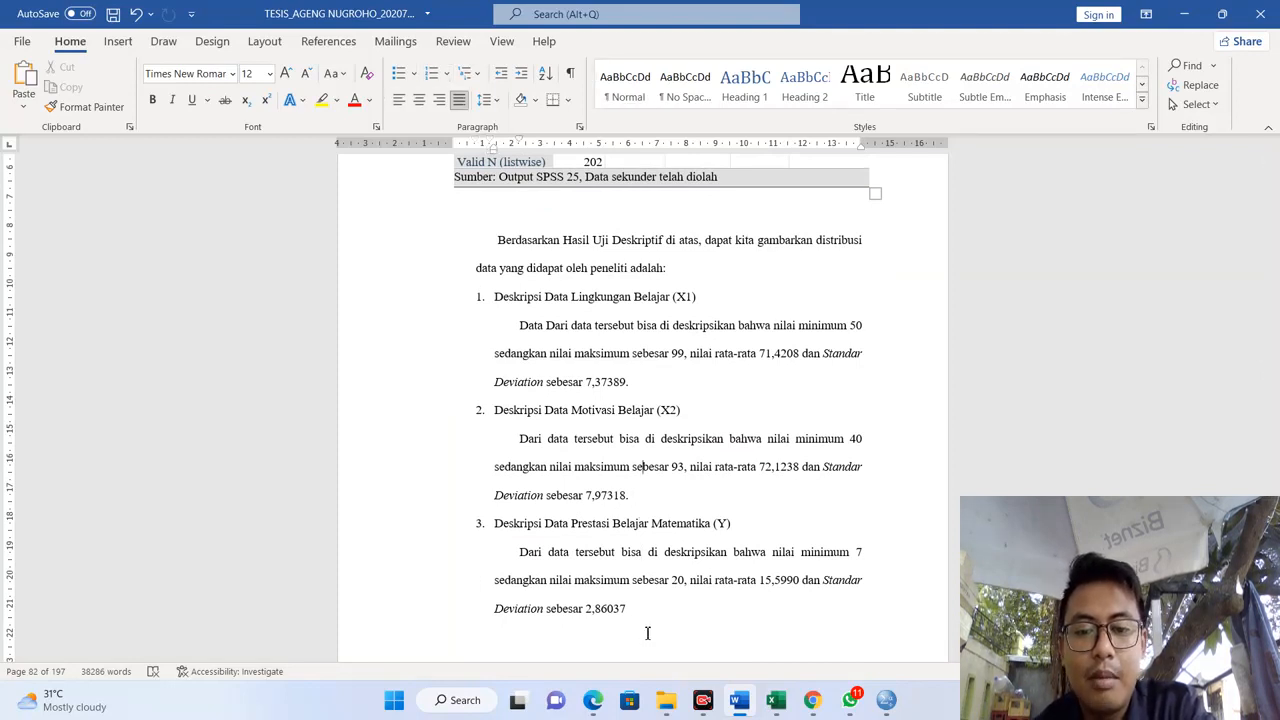